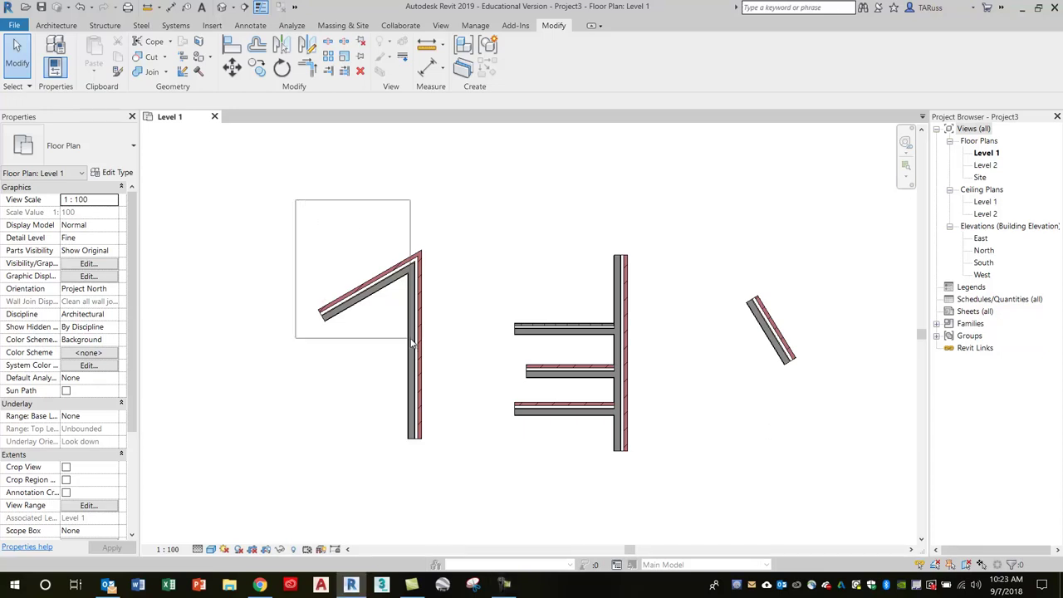
# - Delete all walls from the Level 1 plan, start a new wall, and list the wall types
pyautogui.press('Delete')
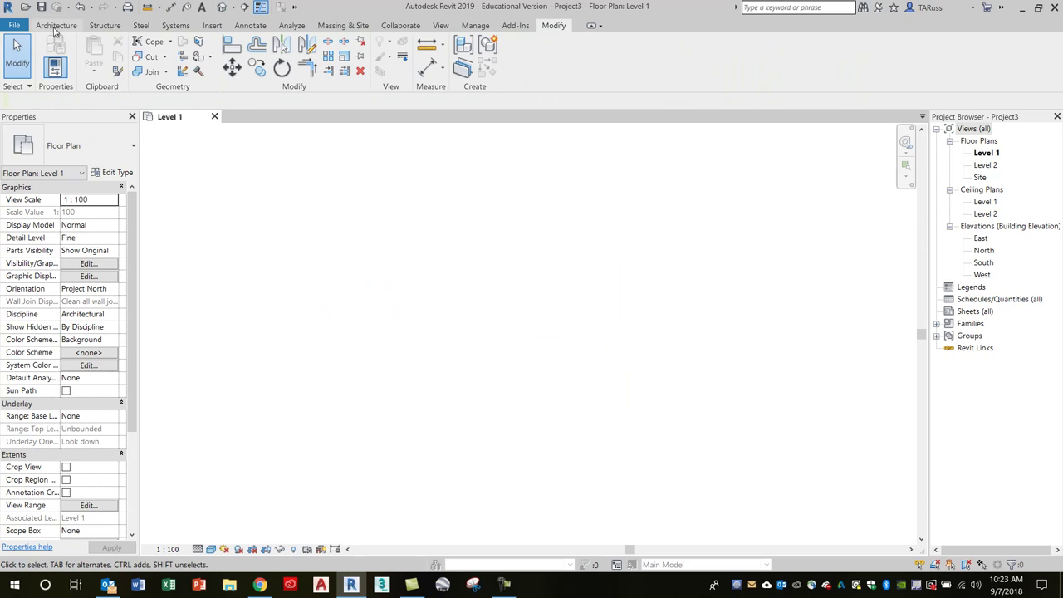
pyautogui.click(55, 26)
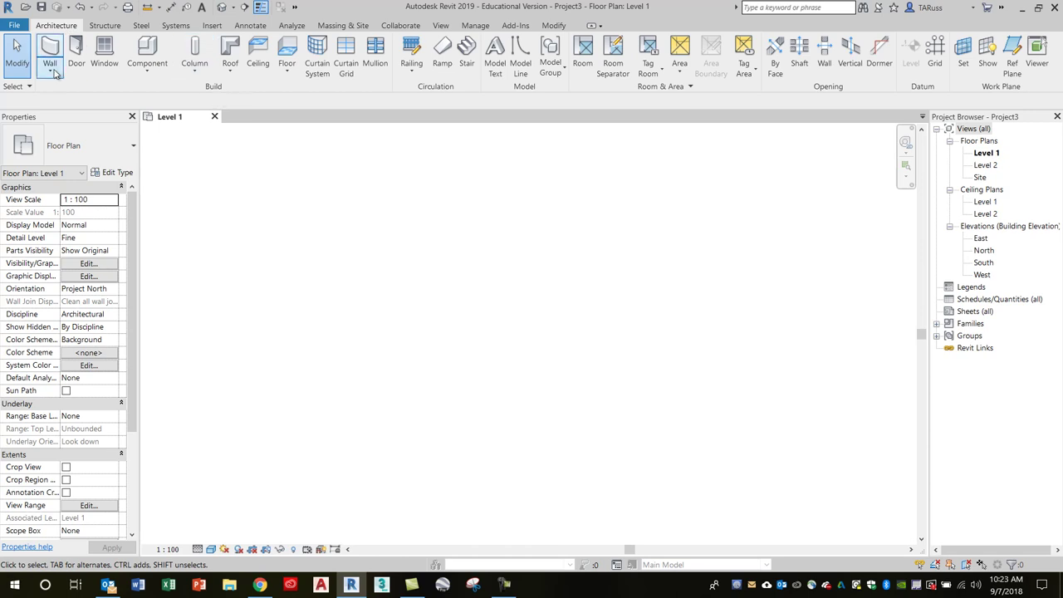
pyautogui.click(50, 52)
pyautogui.click(116, 147)
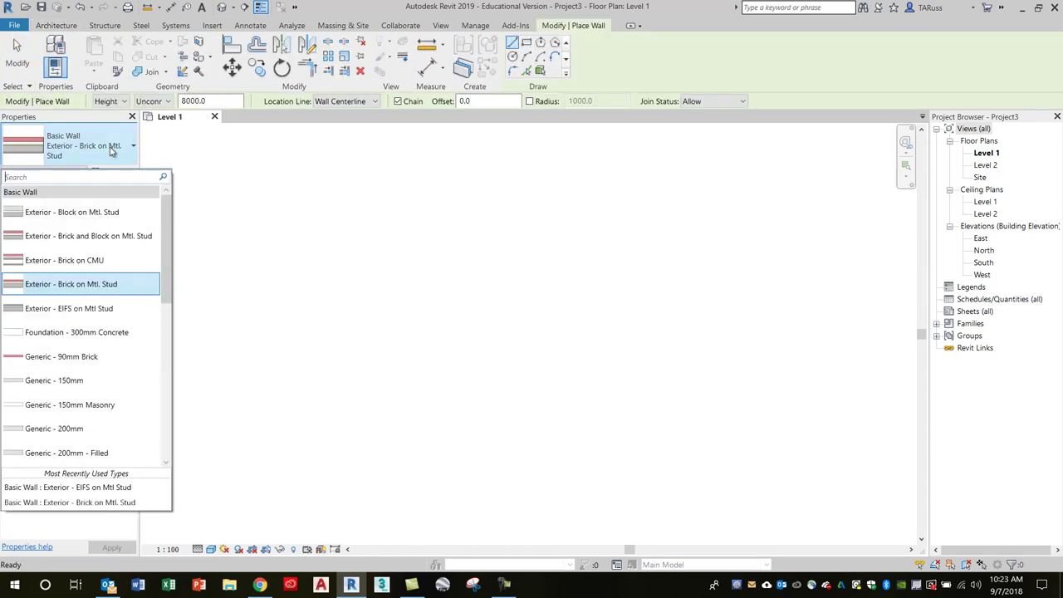
# - Switch the new wall to Generic - 200mm and bring up its Type Properties
pyautogui.click(78, 430)
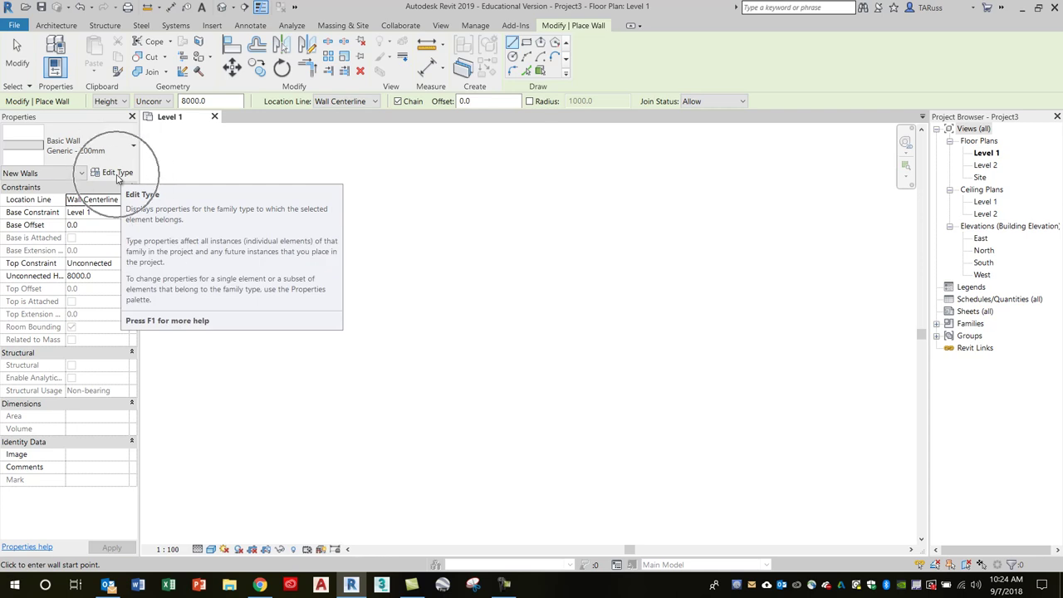
pyautogui.click(117, 174)
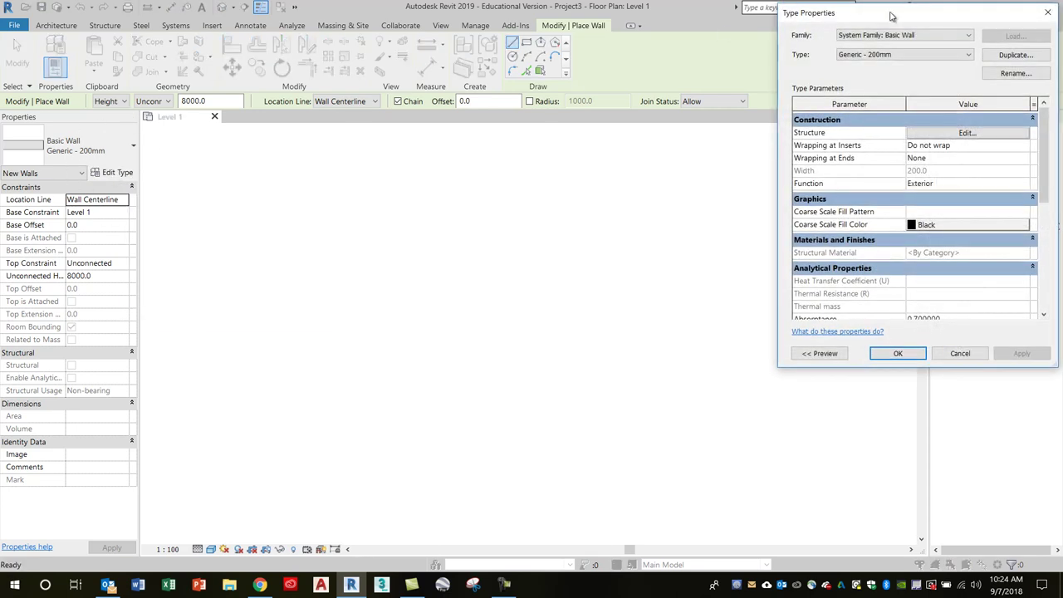
pyautogui.moveTo(904, 18); pyautogui.dragTo(501, 97)
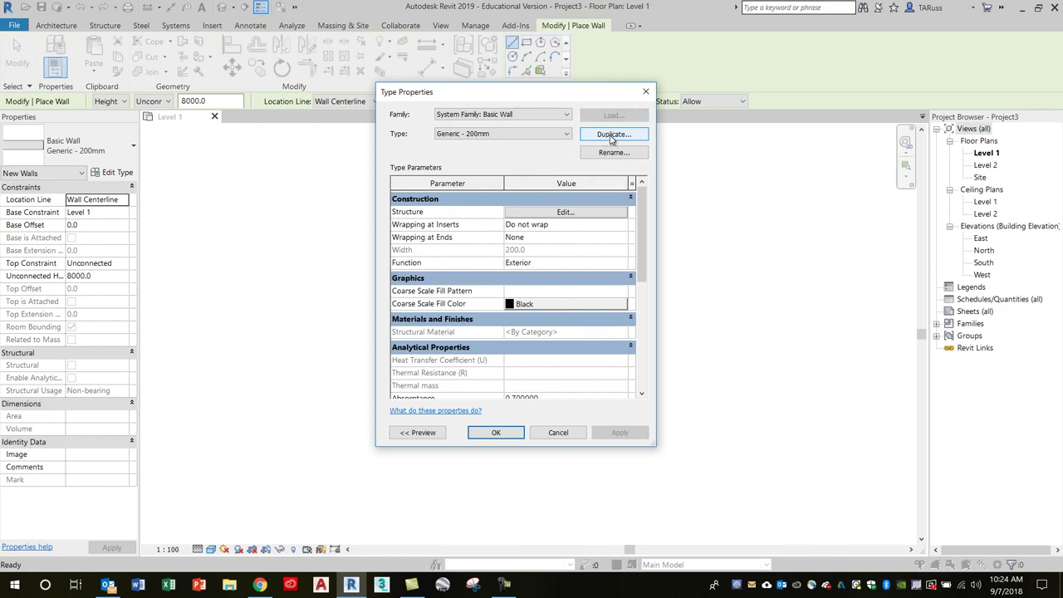
# - Duplicate Generic - 200mm as a new wall type named 'custom exerior wall'
pyautogui.click(611, 138)
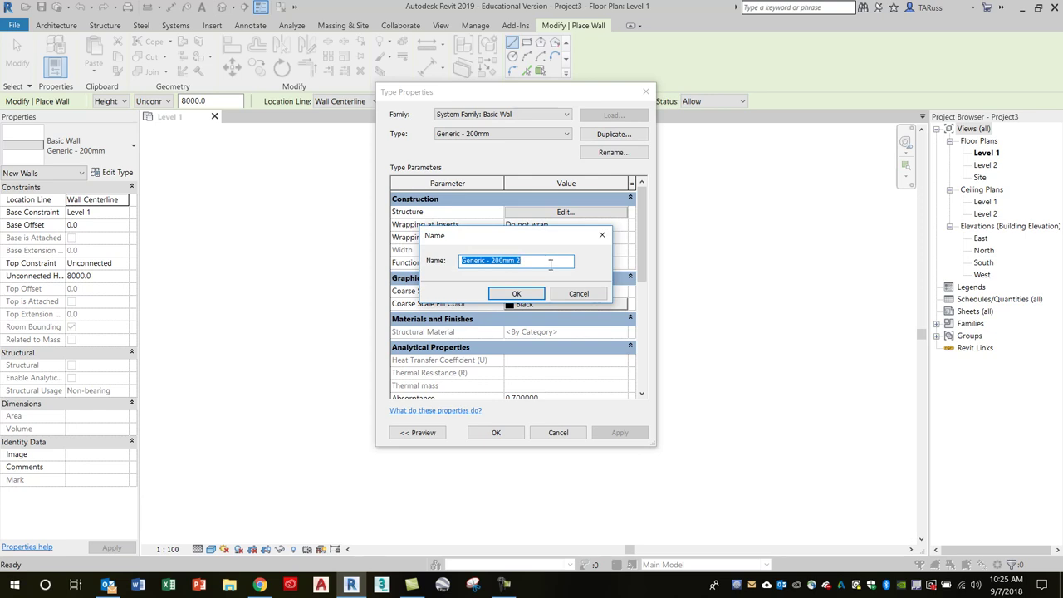
pyautogui.write('custom exerior wall')
pyautogui.click(523, 297)
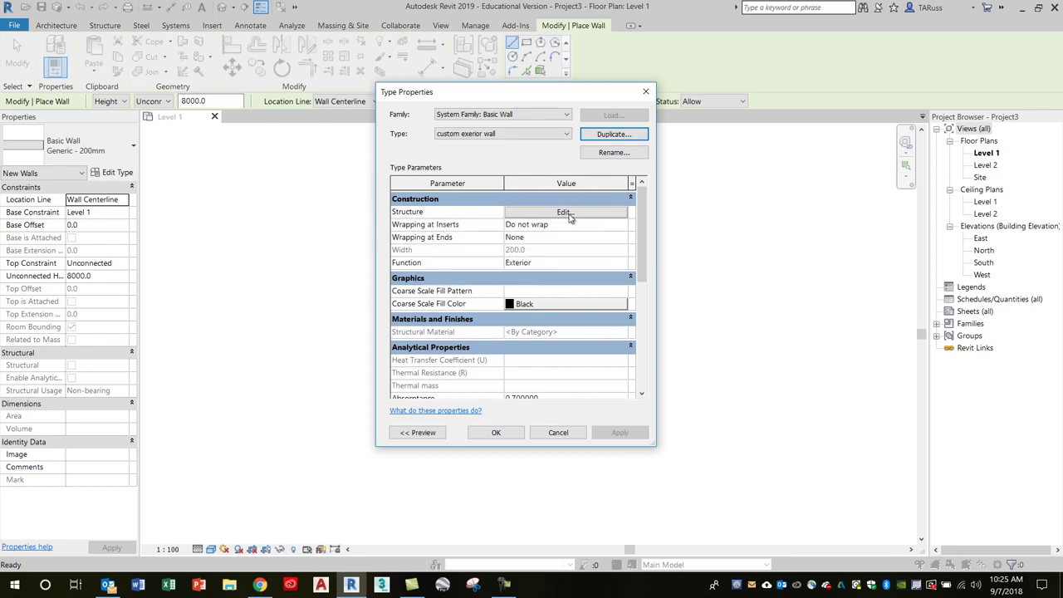
# - Open the custom exerior wall's layer structure, showing its single 200 mm layer and section preview
pyautogui.click(567, 214)
pyautogui.moveTo(504, 98); pyautogui.dragTo(377, 90)
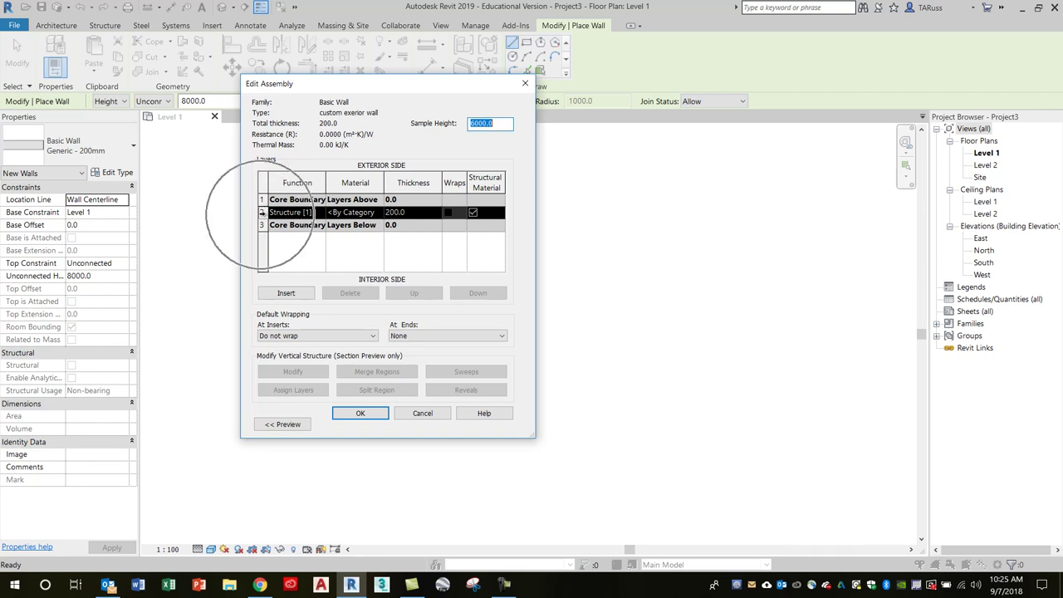
pyautogui.click(262, 200)
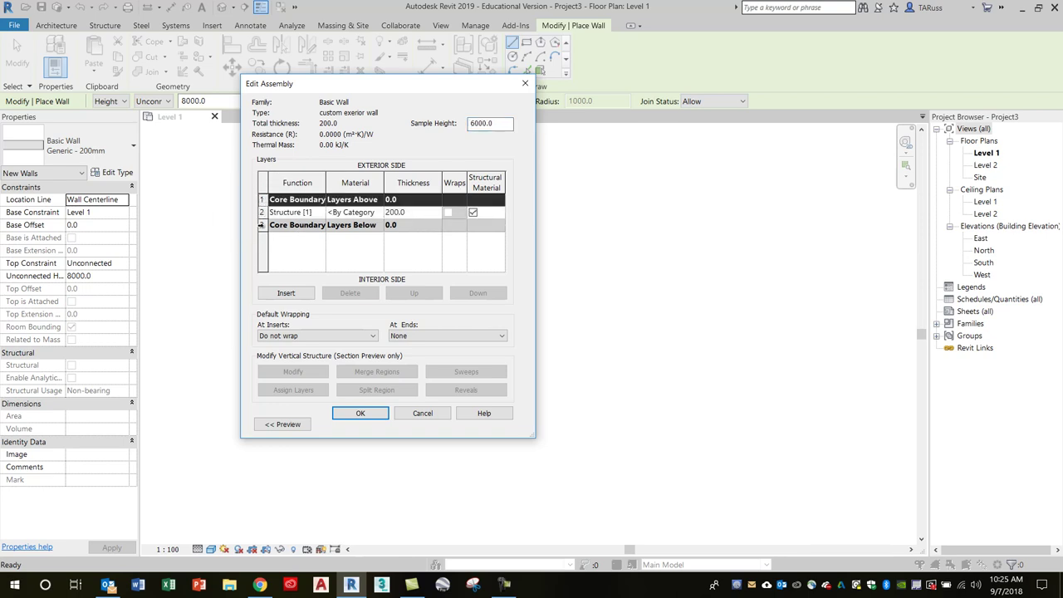
pyautogui.click(262, 226)
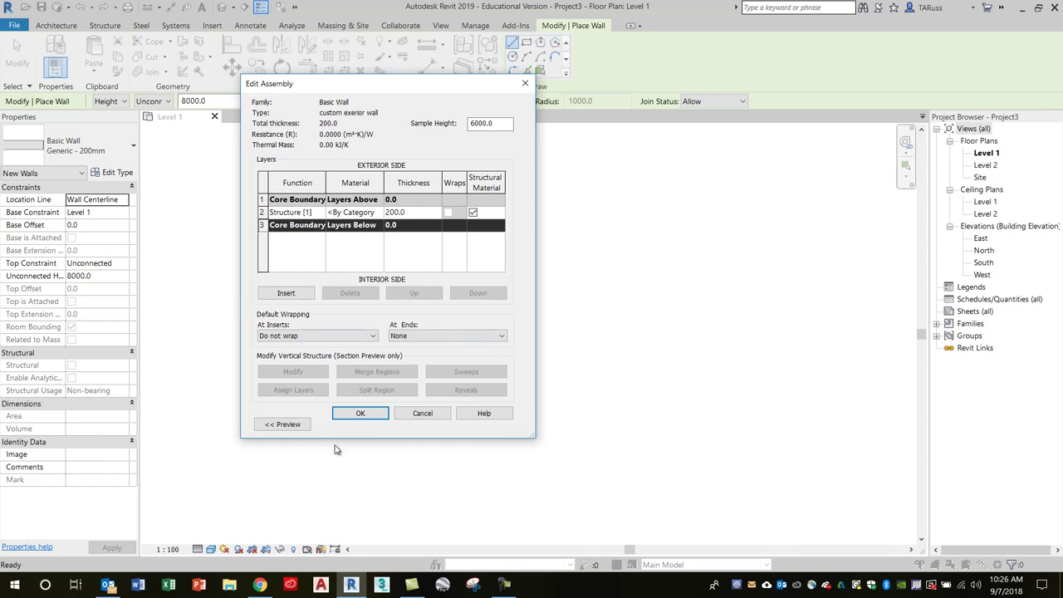
pyautogui.click(283, 425)
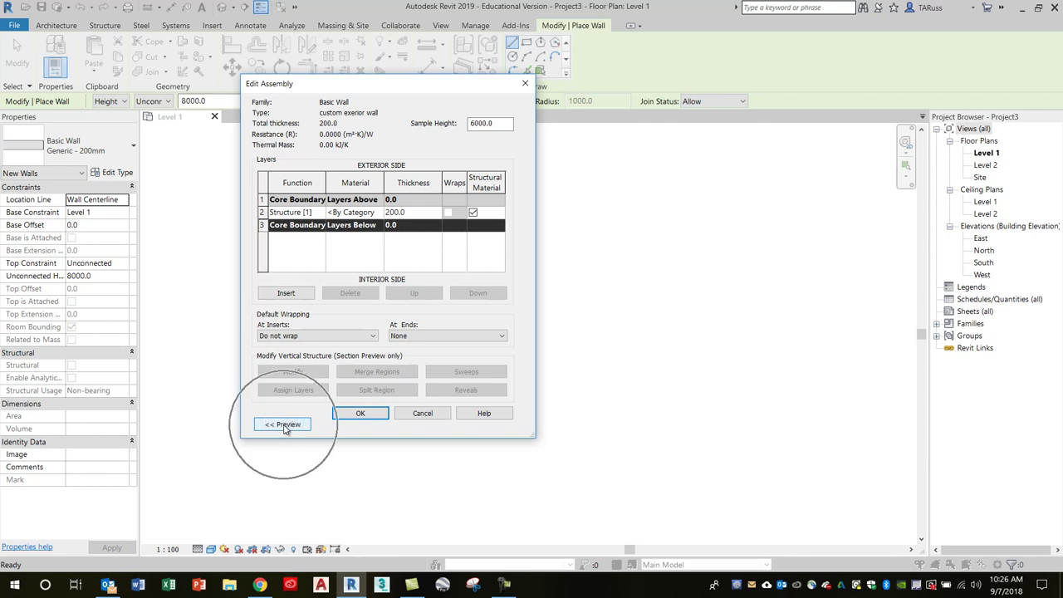
pyautogui.click(283, 426)
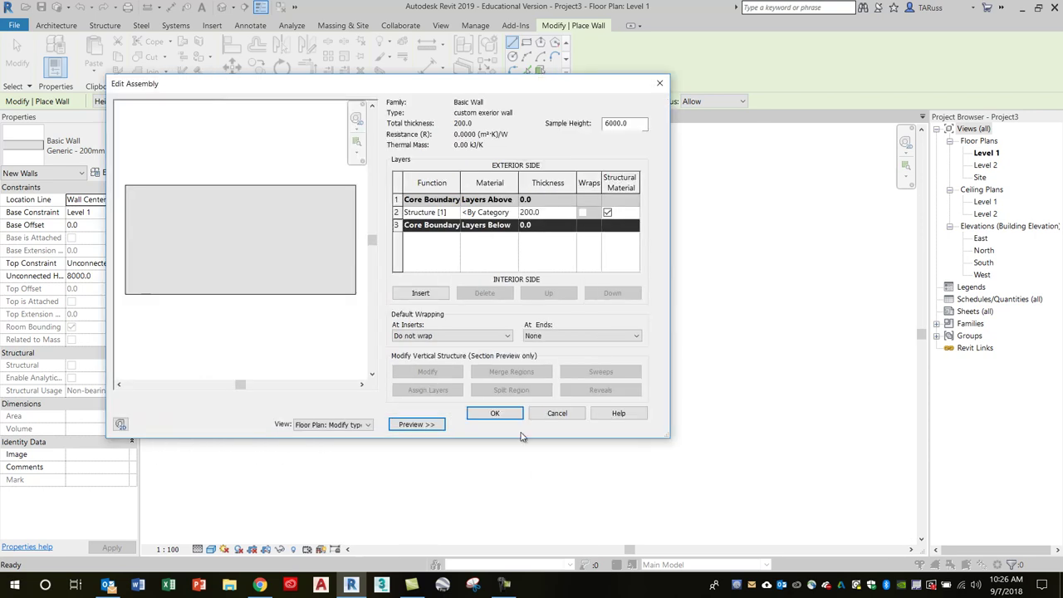
pyautogui.moveTo(421, 87); pyautogui.dragTo(518, 112)
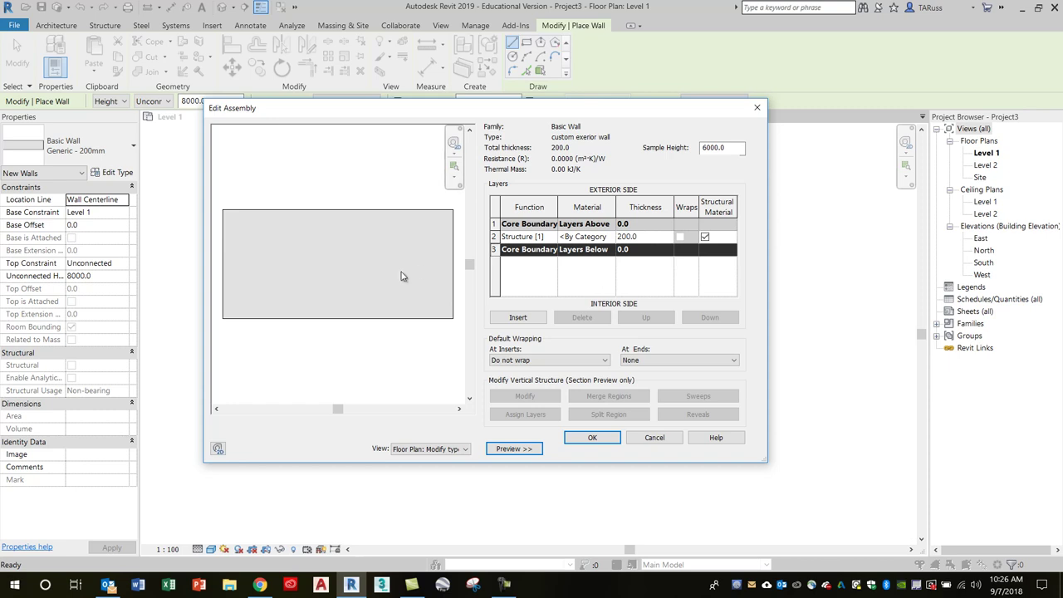
pyautogui.scroll(-2, 373, 301)
pyautogui.scroll(1, 423, 295)
pyautogui.scroll(3, 423, 296)
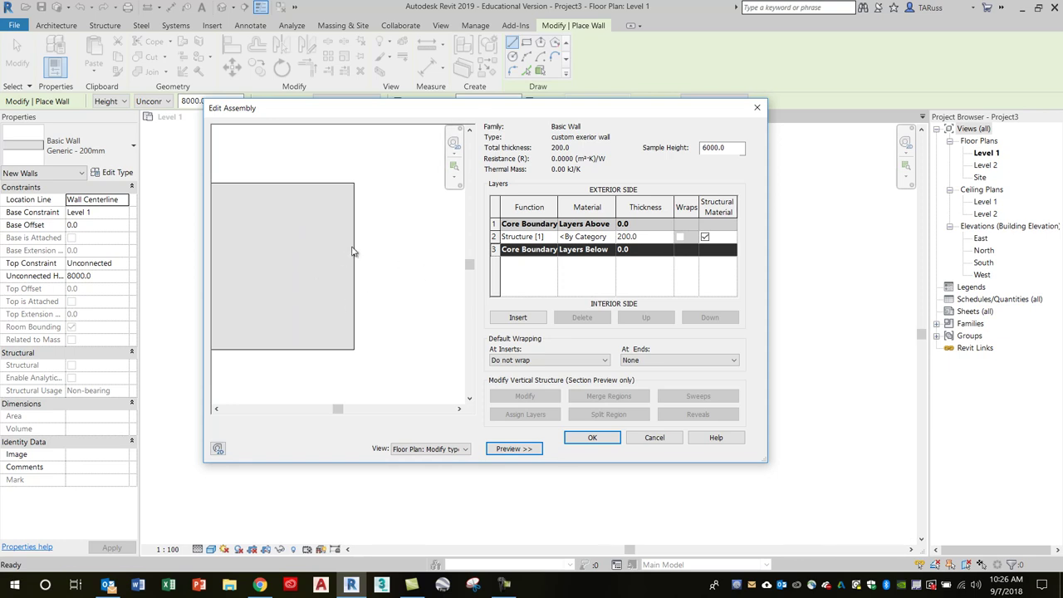
pyautogui.click(495, 237)
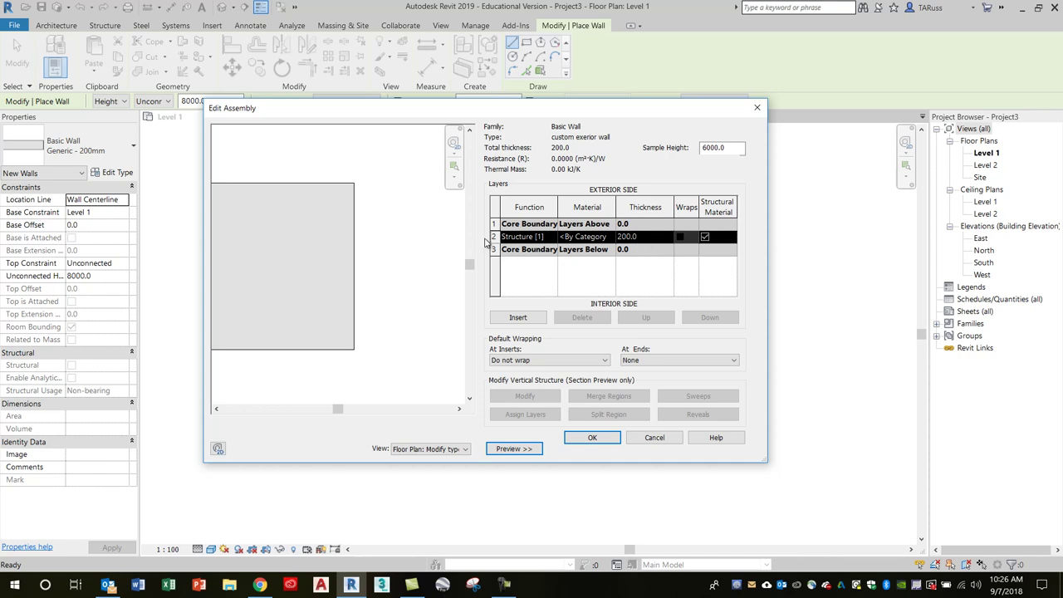
# - Insert four 0.0-thickness layers above the 200 mm structure layer and enlarge the assembly dialog
pyautogui.click(518, 319)
pyautogui.click(518, 319)
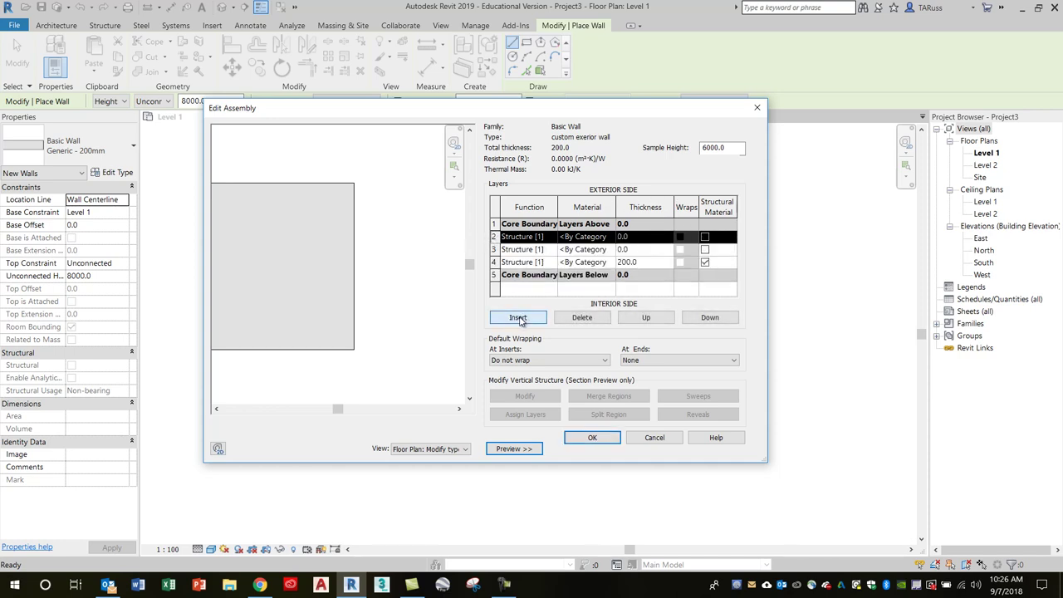
pyautogui.click(518, 318)
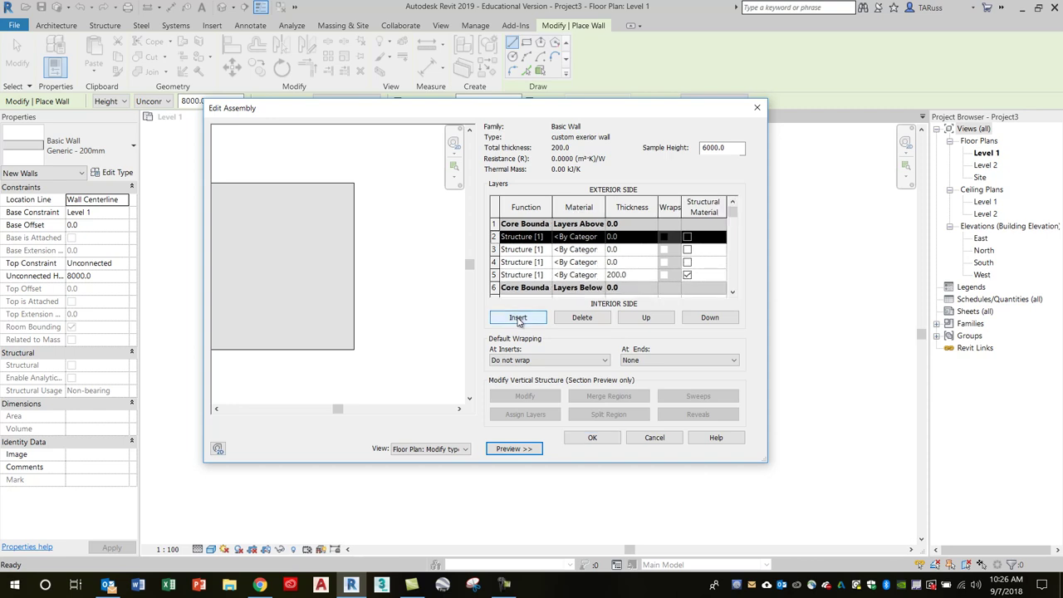
pyautogui.click(518, 319)
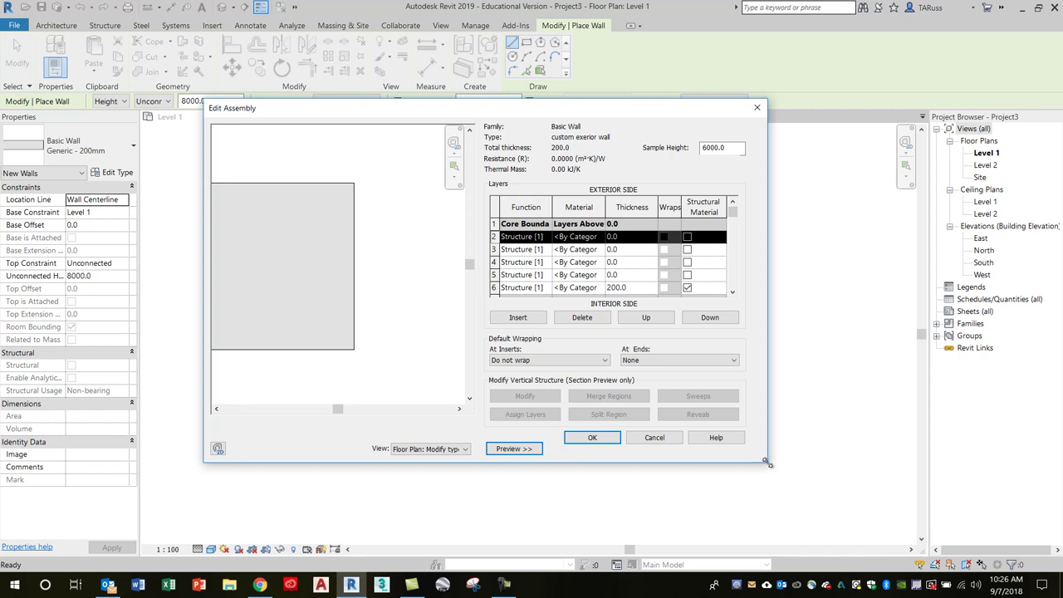
pyautogui.moveTo(767, 458); pyautogui.dragTo(782, 506)
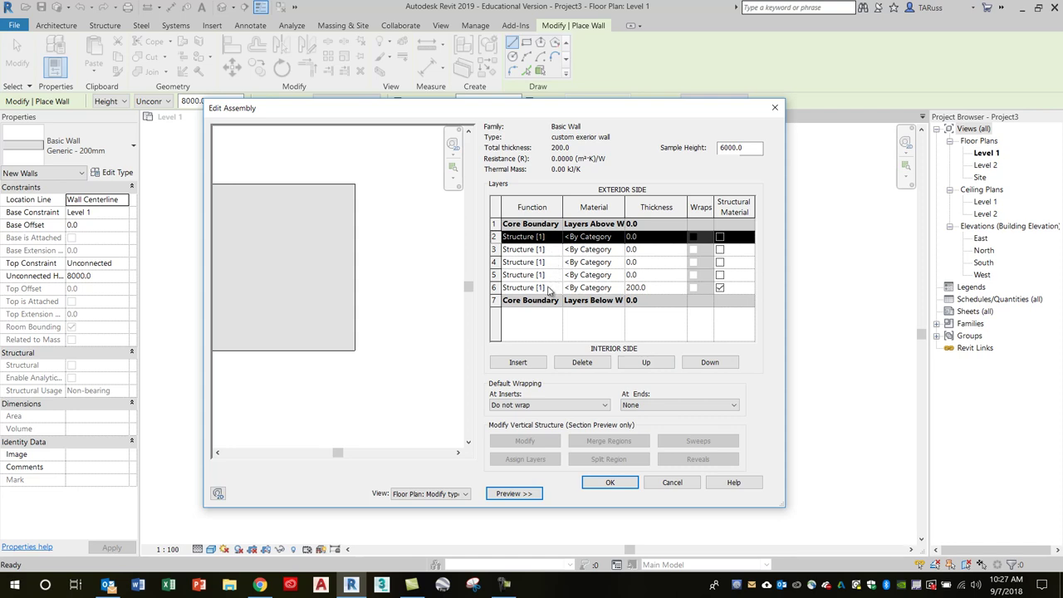
pyautogui.click(496, 249)
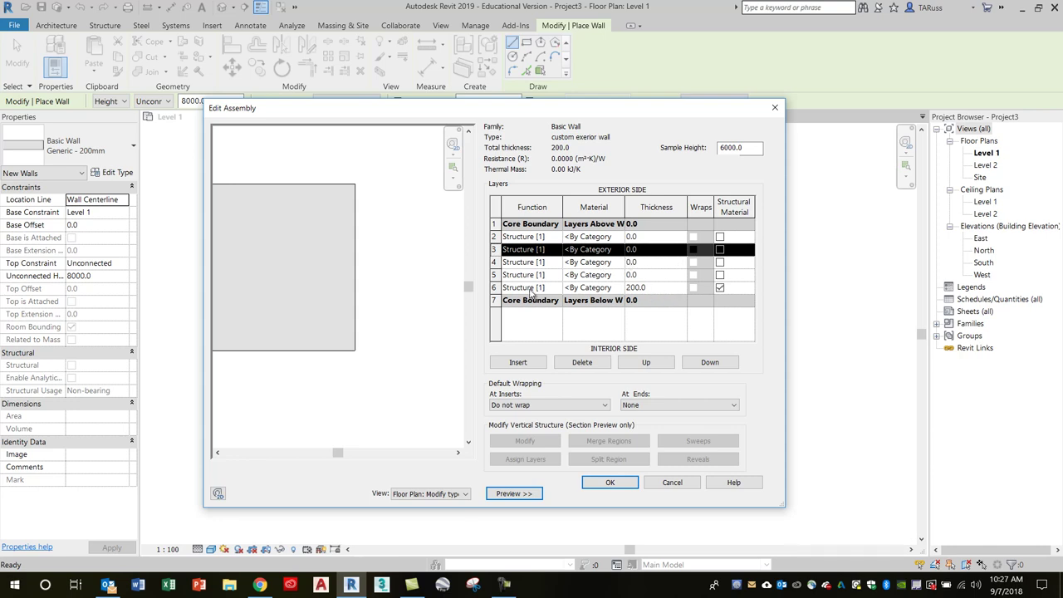
pyautogui.click(496, 287)
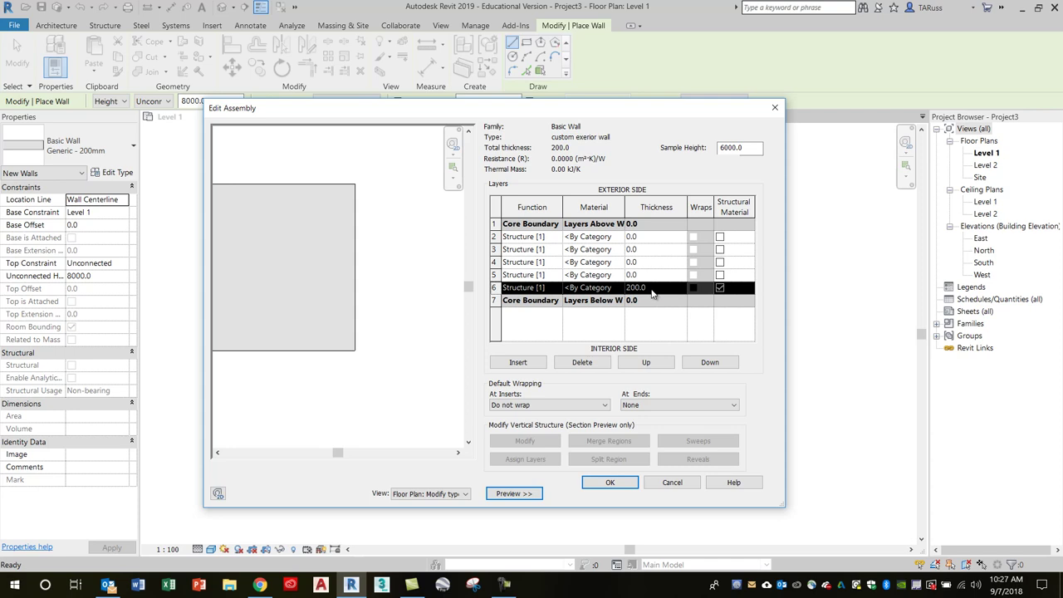
pyautogui.click(494, 236)
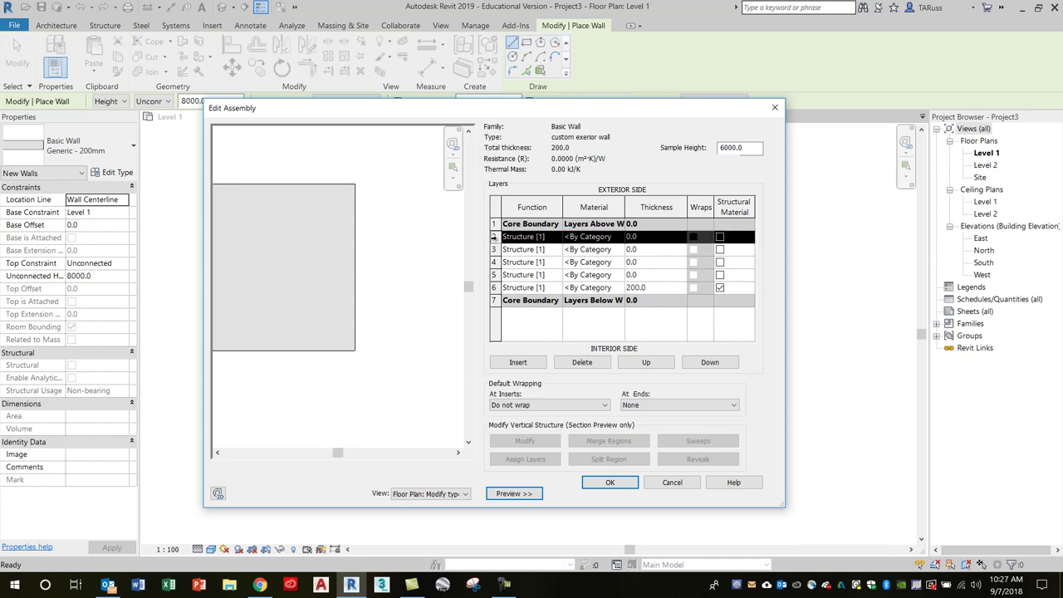
# - Set the outermost layer (row 2) to Finish 1 [4] at 90 mm thick, total 290
pyautogui.click(556, 238)
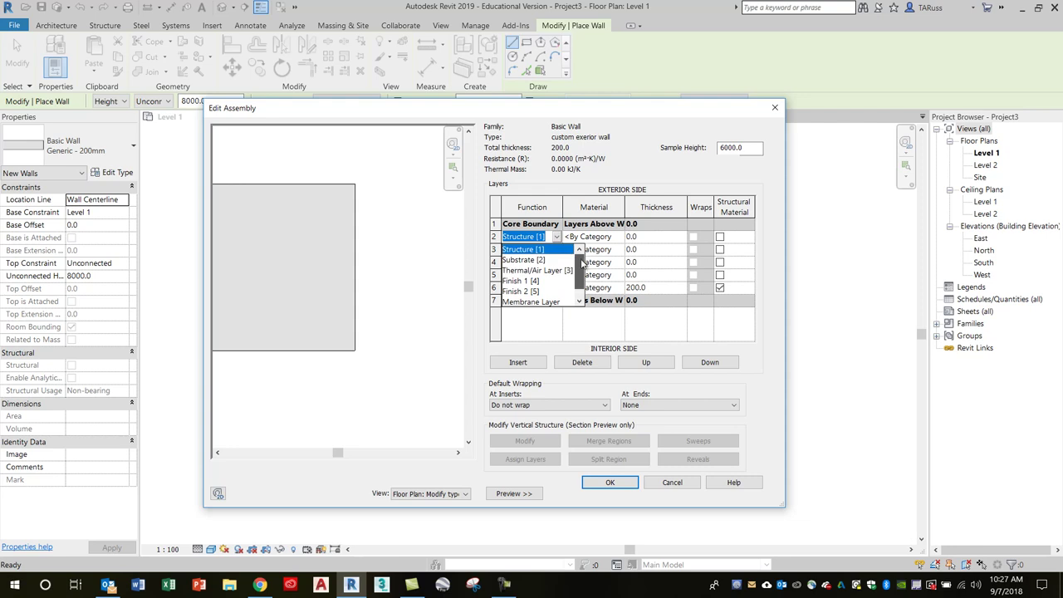
pyautogui.click(516, 282)
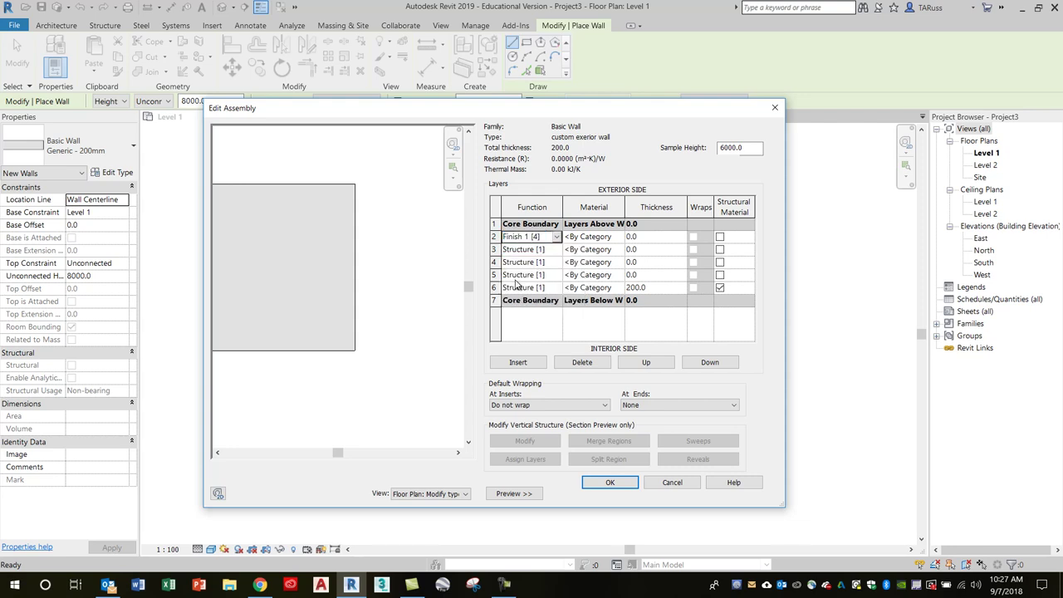
pyautogui.click(651, 238)
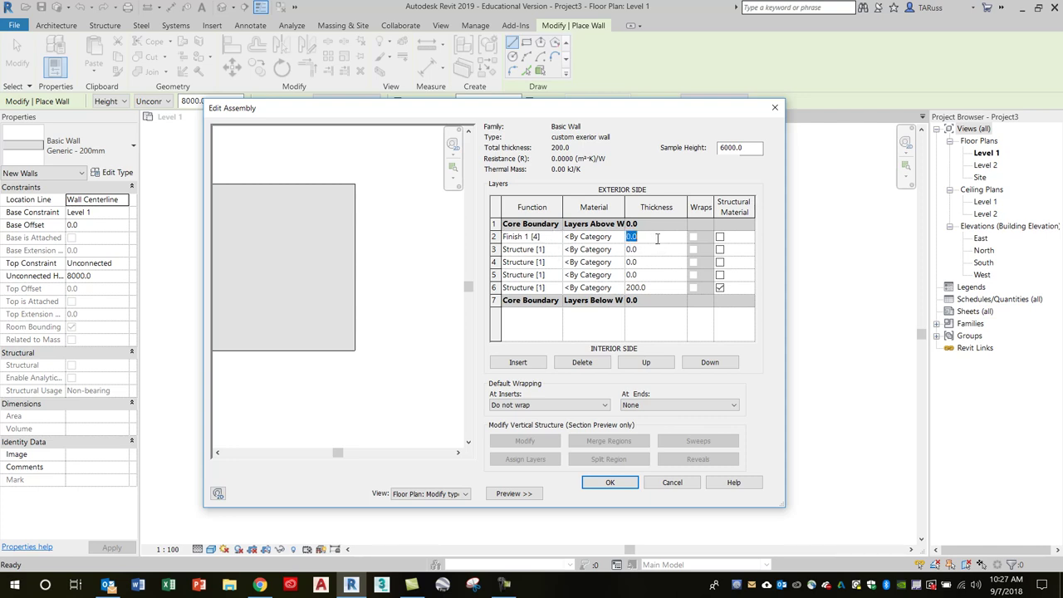
pyautogui.write('90')
pyautogui.press('Tab')
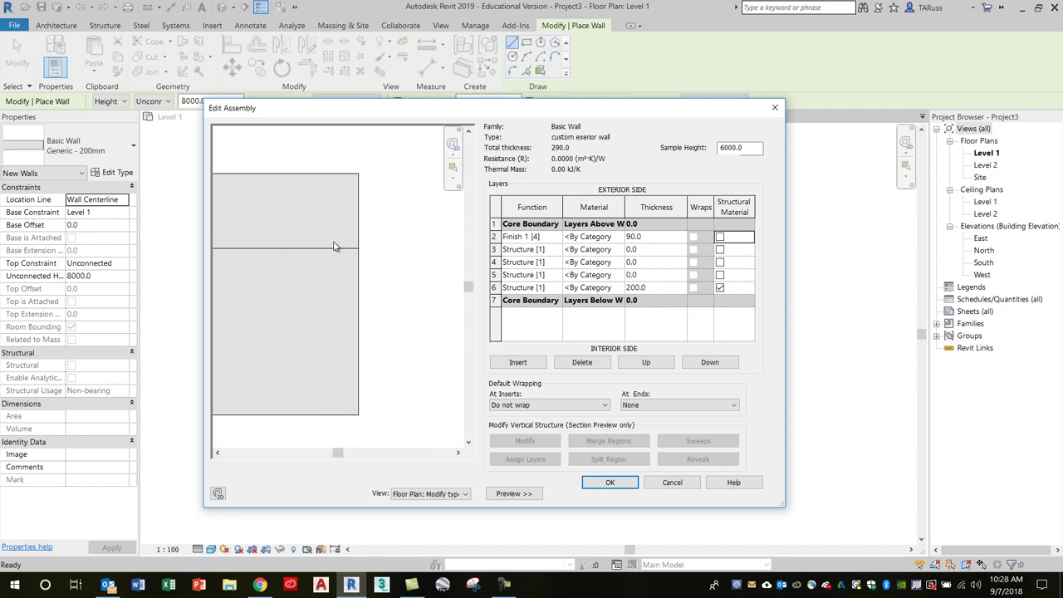
pyautogui.press('ctrl')
pyautogui.press('ctrl')
pyautogui.press('ctrl')
pyautogui.press('ctrl')
pyautogui.press('ctrl')
pyautogui.press('ctrl')
pyautogui.press('ctrl')
pyautogui.press('ctrl')
pyautogui.press('ctrl')
pyautogui.press('ctrl')
pyautogui.press('ctrl')
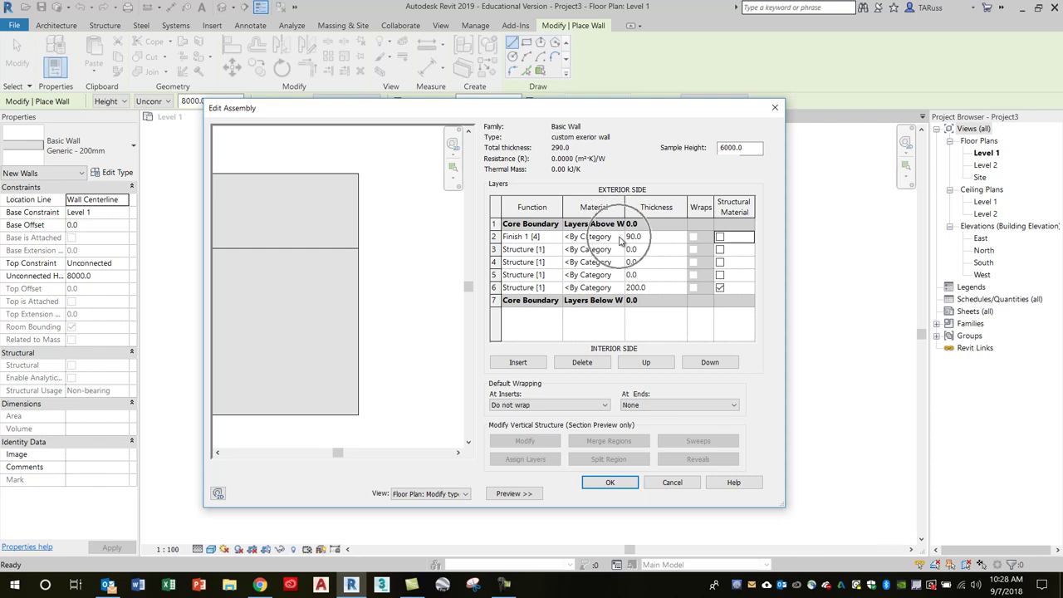
pyautogui.press('ctrl')
pyautogui.press('ctrl')
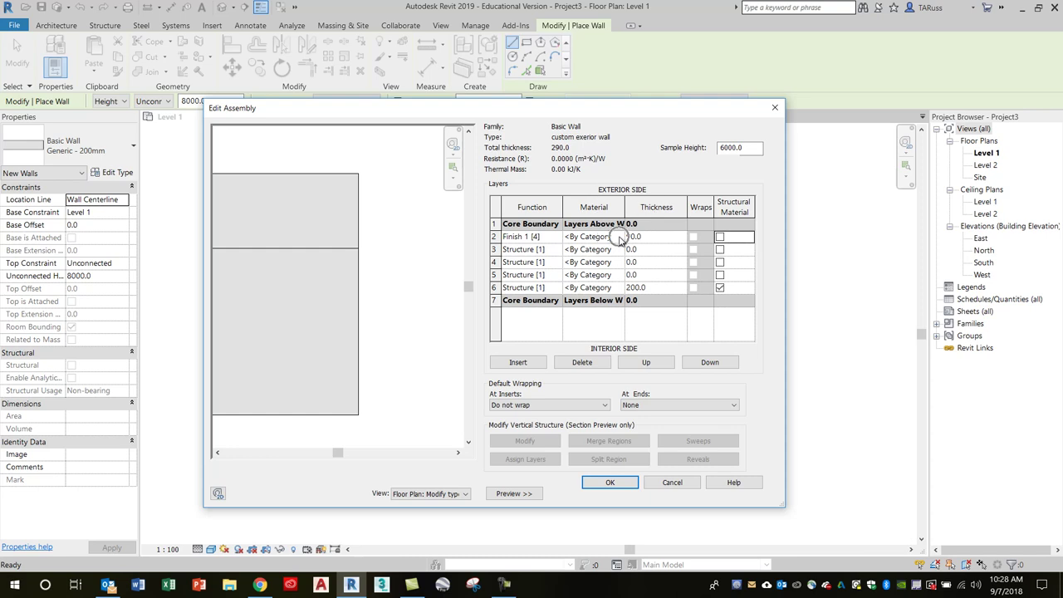
pyautogui.click(622, 239)
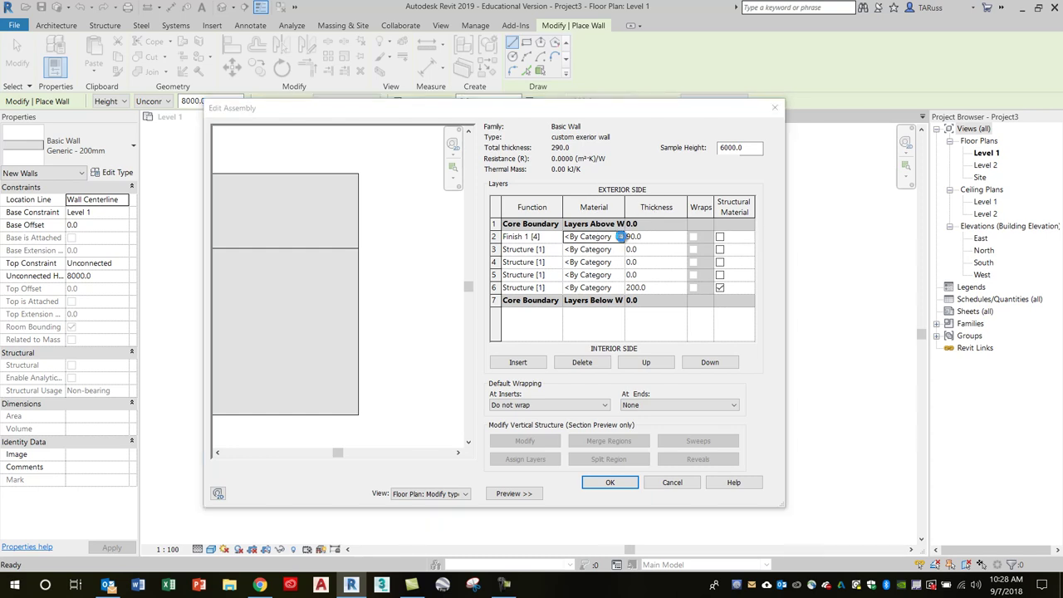
# - Assign the Brick, Common material to the 90 mm Finish 1 layer
pyautogui.click(619, 236)
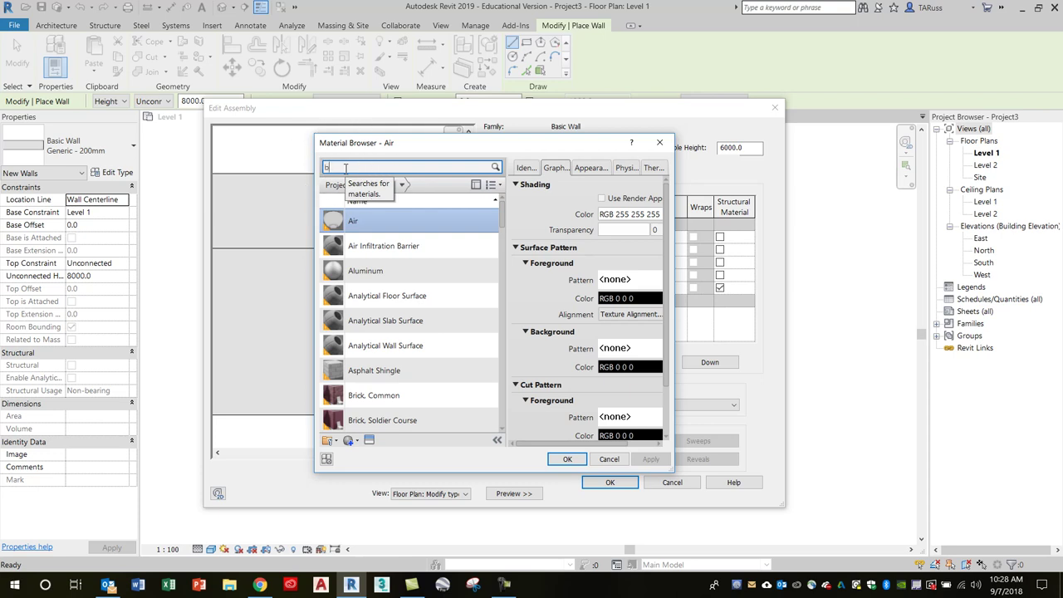
pyautogui.write('k')
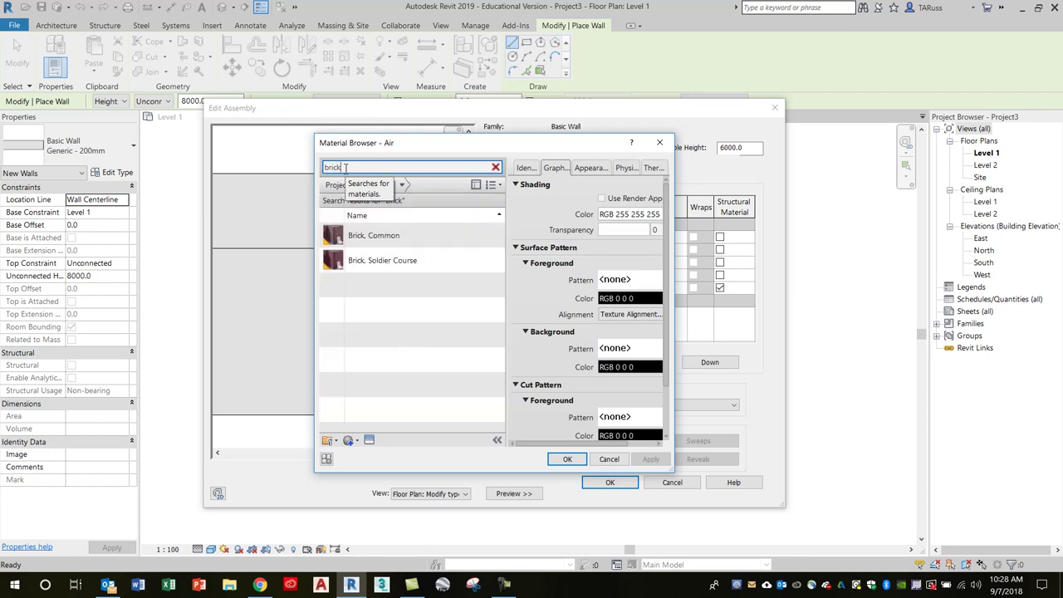
pyautogui.click(444, 239)
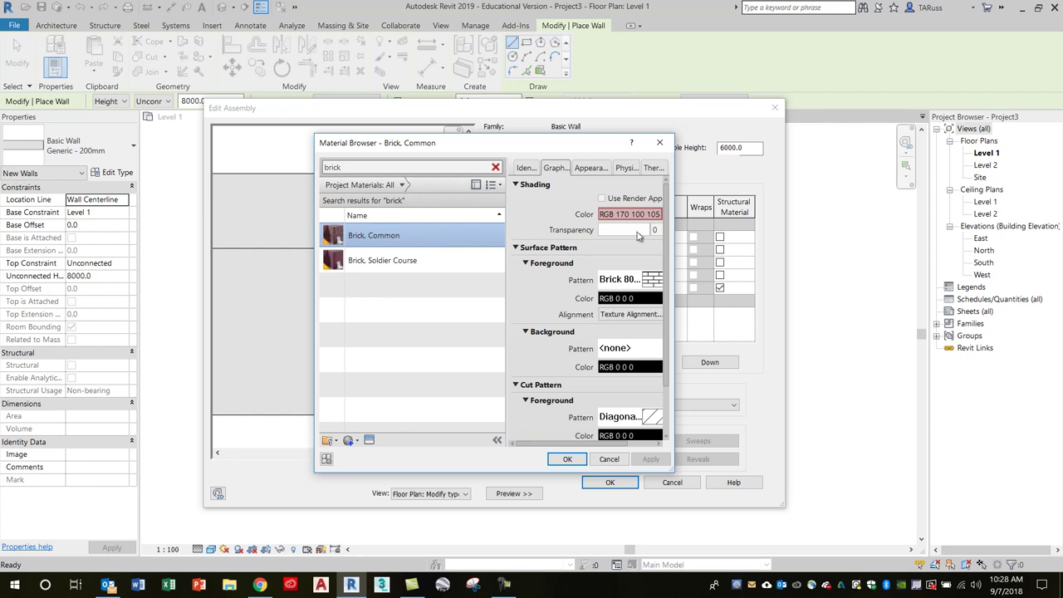
pyautogui.moveTo(676, 287); pyautogui.dragTo(770, 287)
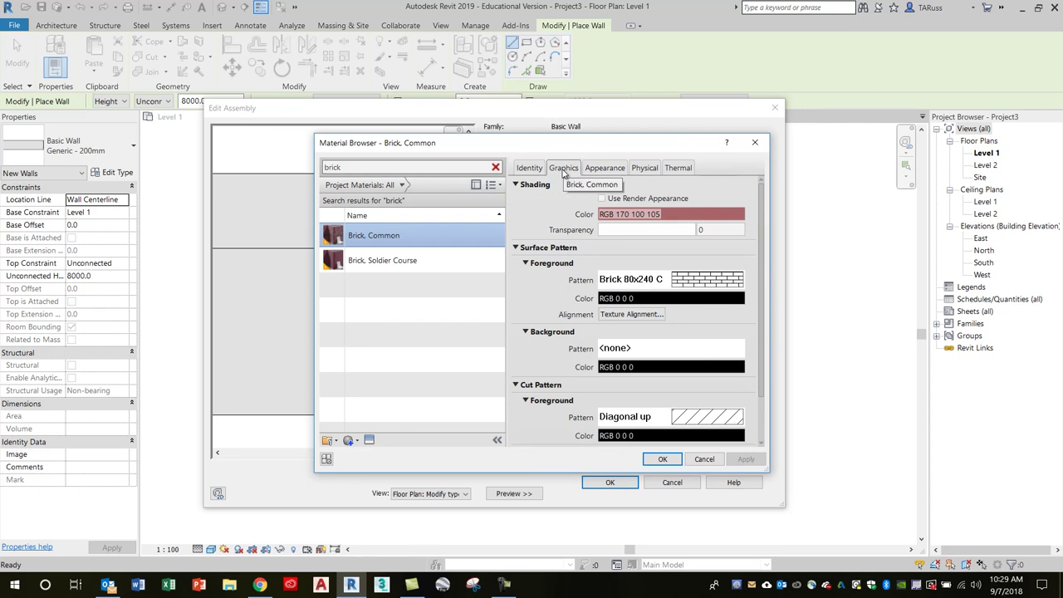
pyautogui.click(605, 168)
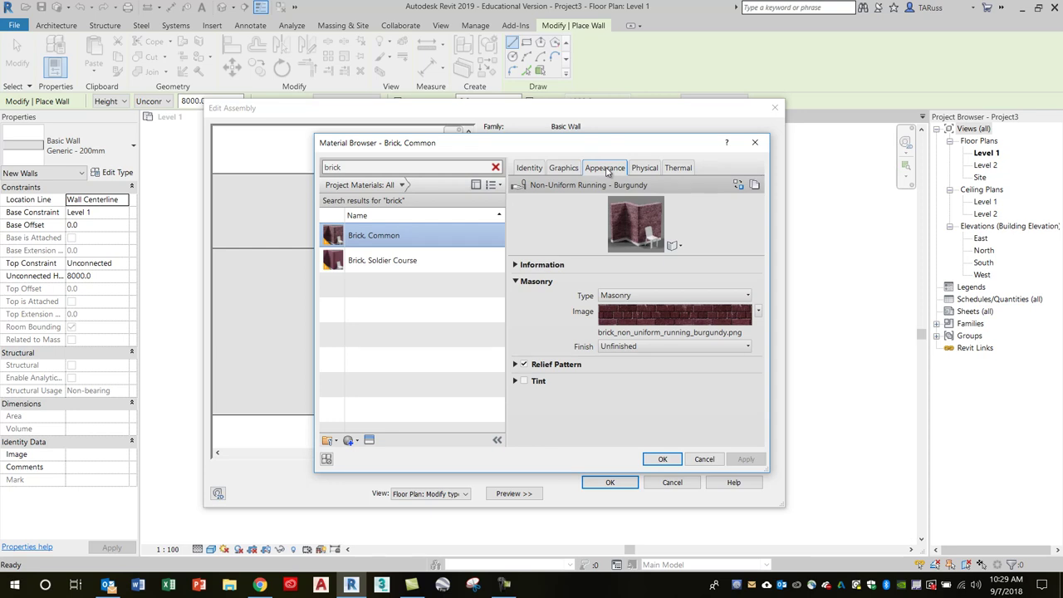
pyautogui.click(563, 171)
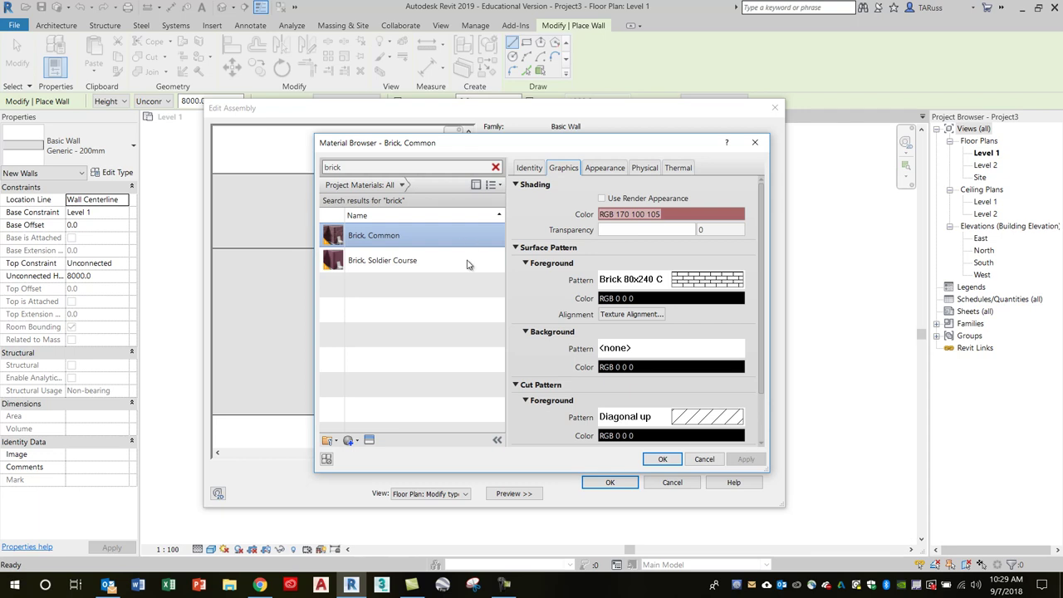
pyautogui.click(663, 459)
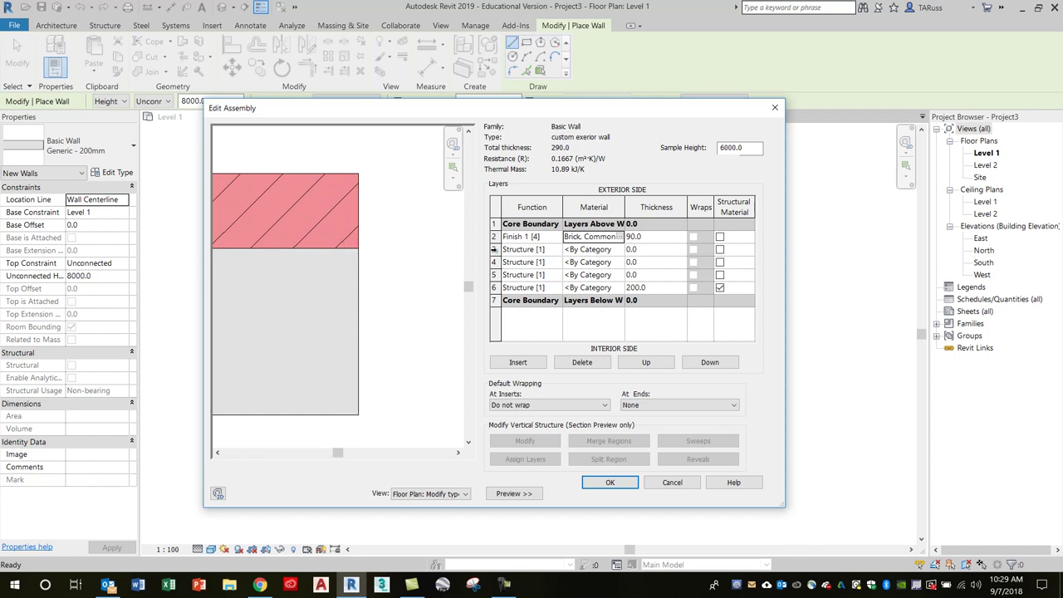
# - Make layer 3 a 25 mm Thermal/Air Layer [3], raising total thickness to 315
pyautogui.click(494, 250)
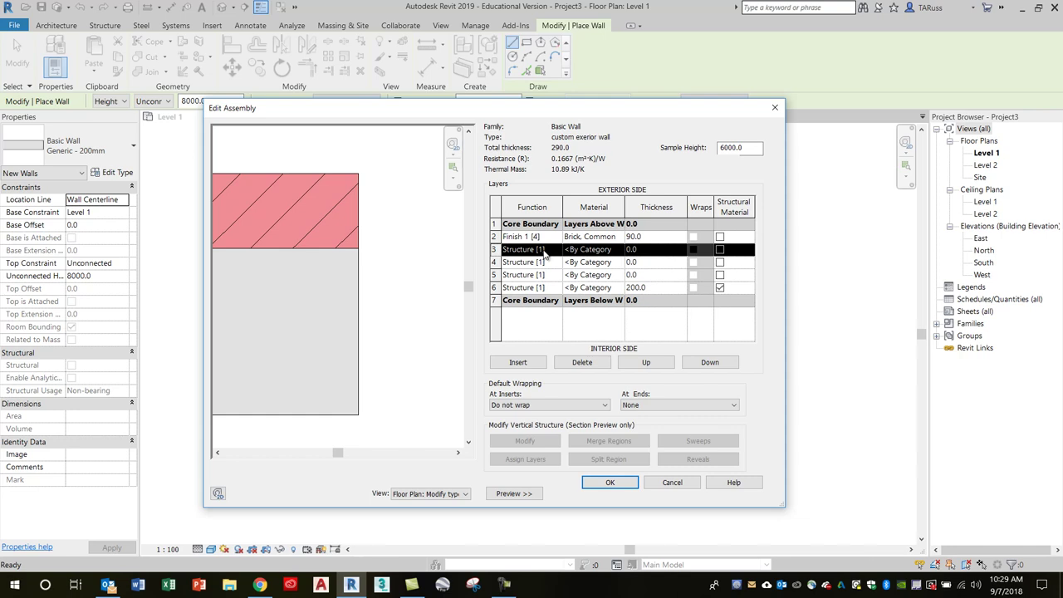
pyautogui.click(546, 249)
pyautogui.click(561, 250)
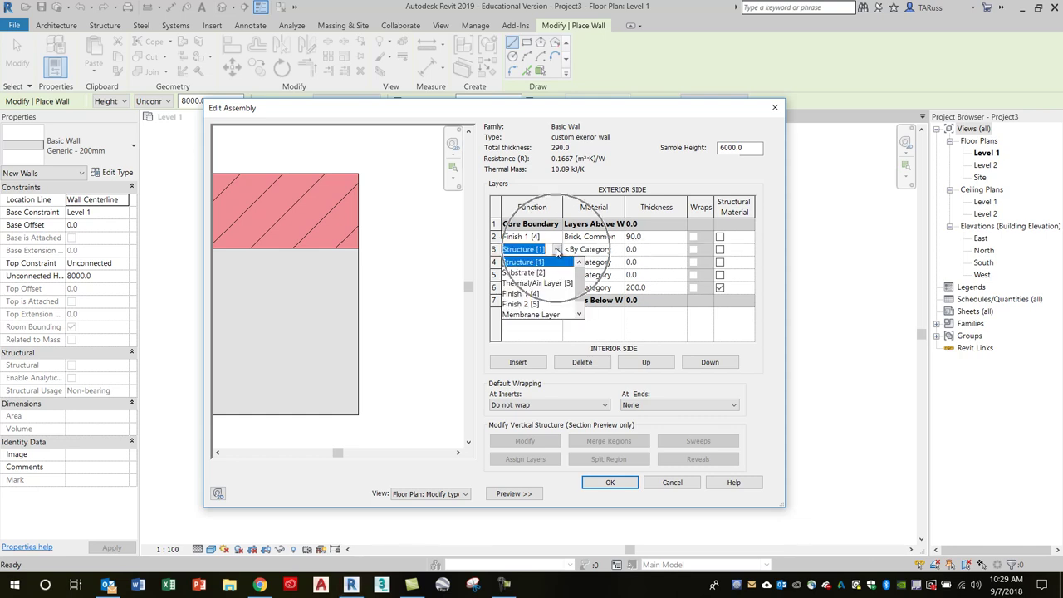
pyautogui.click(532, 286)
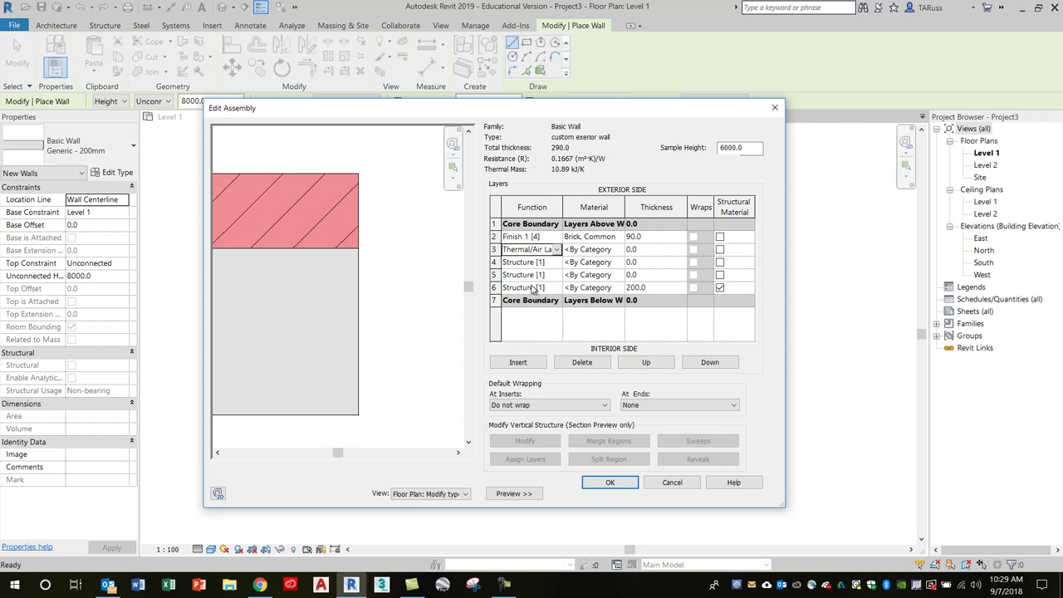
pyautogui.click(644, 251)
pyautogui.doubleClick(650, 253)
pyautogui.write('25')
pyautogui.press('Tab')
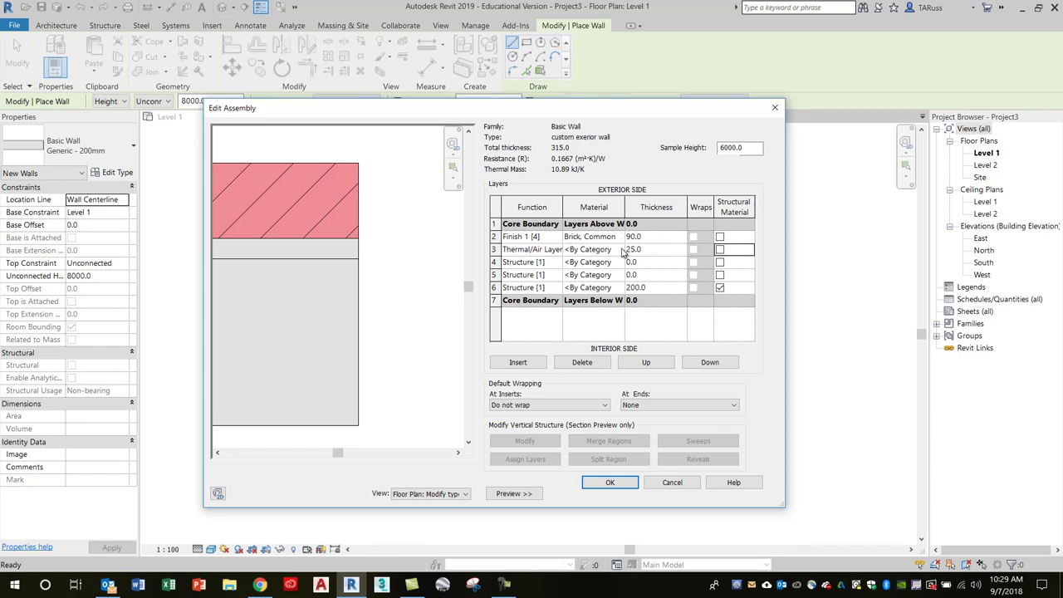
pyautogui.click(620, 250)
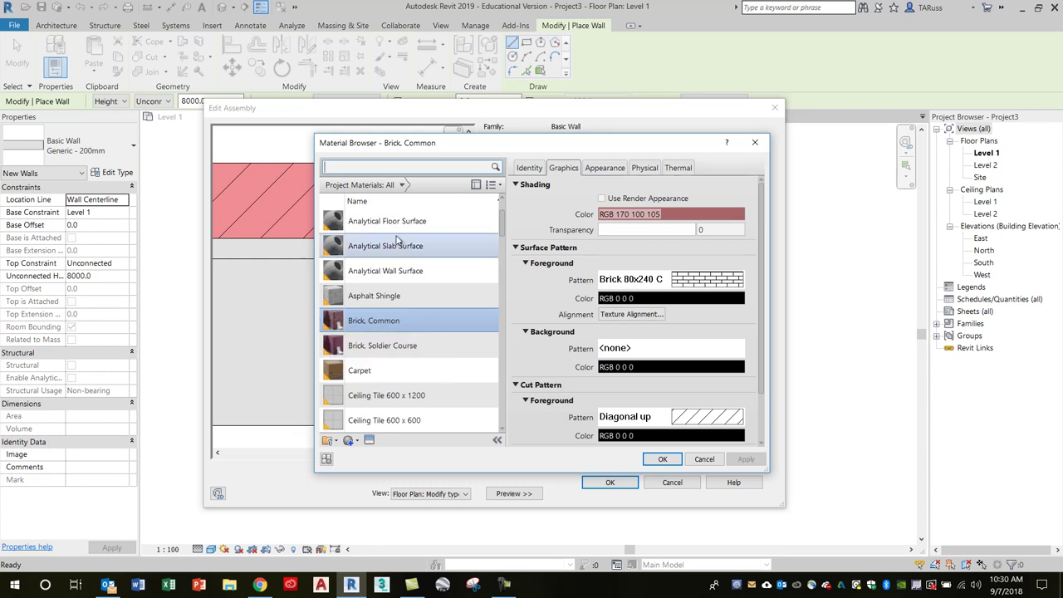
# - Search the Material Browser for 'air' and assign Air to the 25 mm thermal/air layer
pyautogui.click(361, 168)
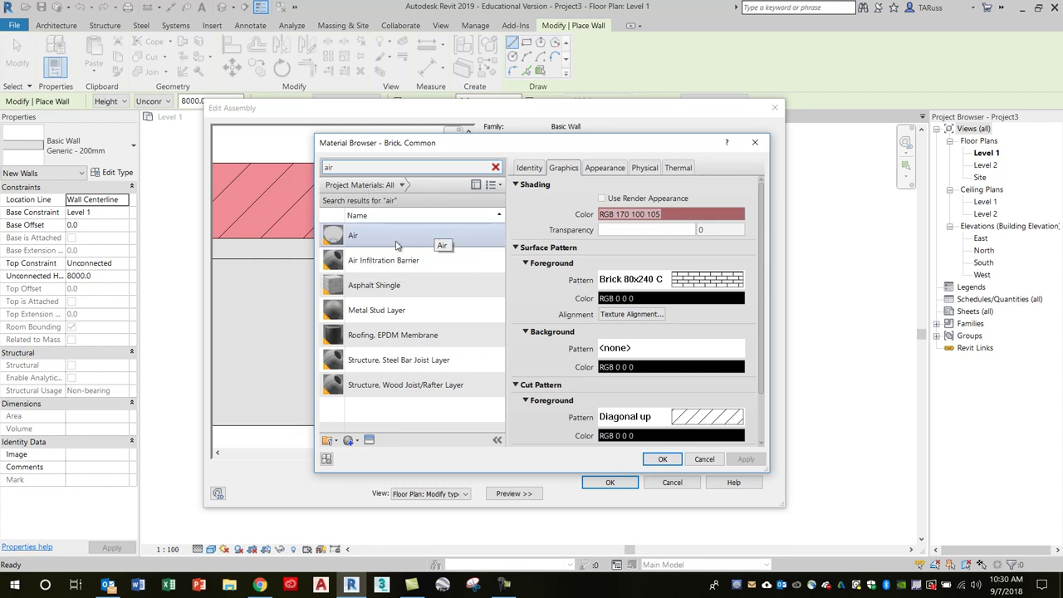
pyautogui.click(387, 238)
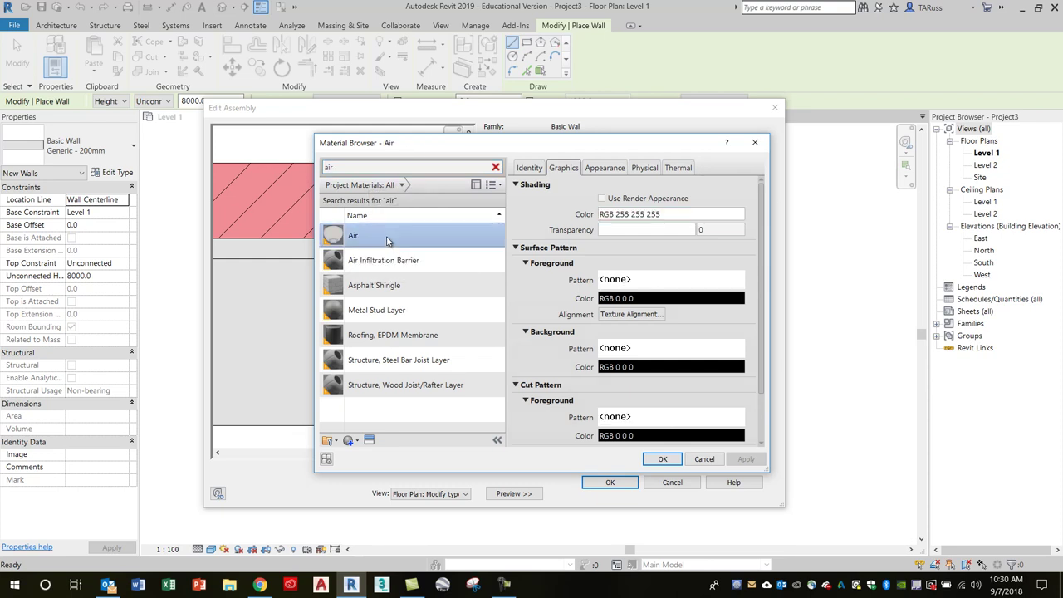
pyautogui.click(661, 459)
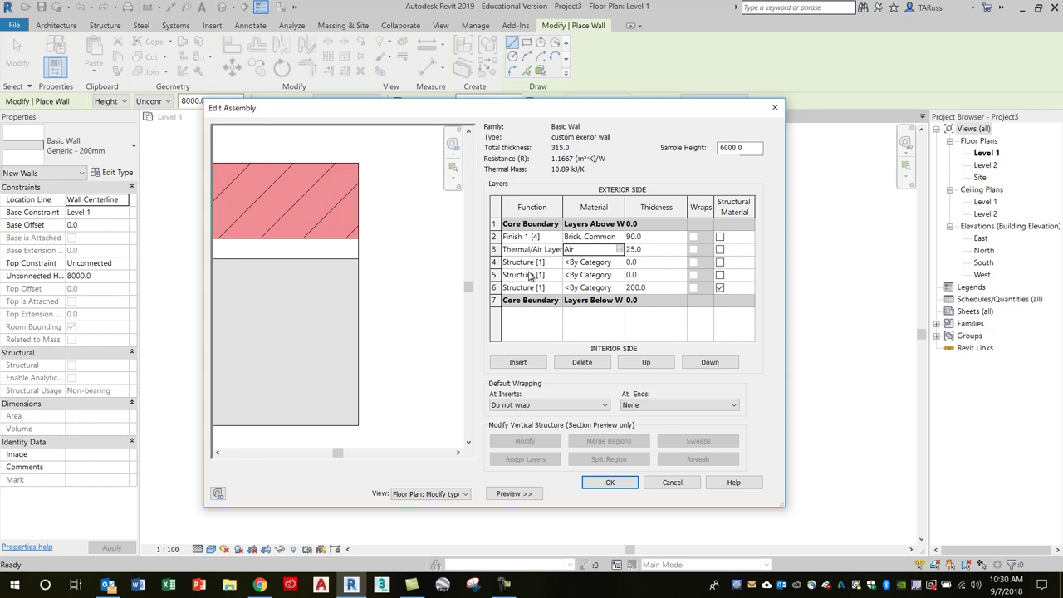
# - Make layer 4 a 150 mm Thermal/Air Layer [3], bringing total thickness to 465
pyautogui.click(496, 263)
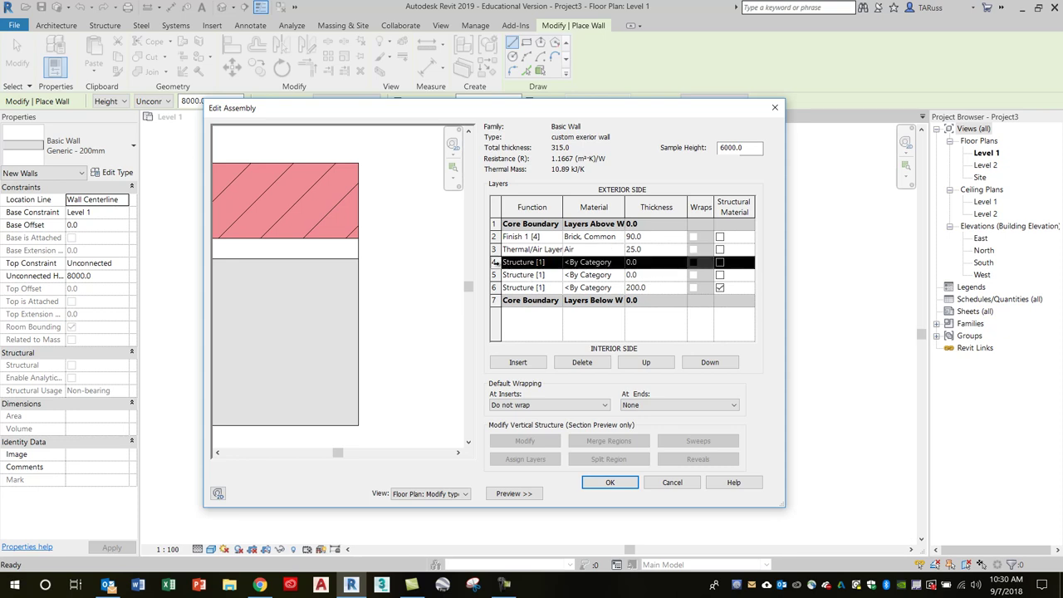
pyautogui.click(559, 263)
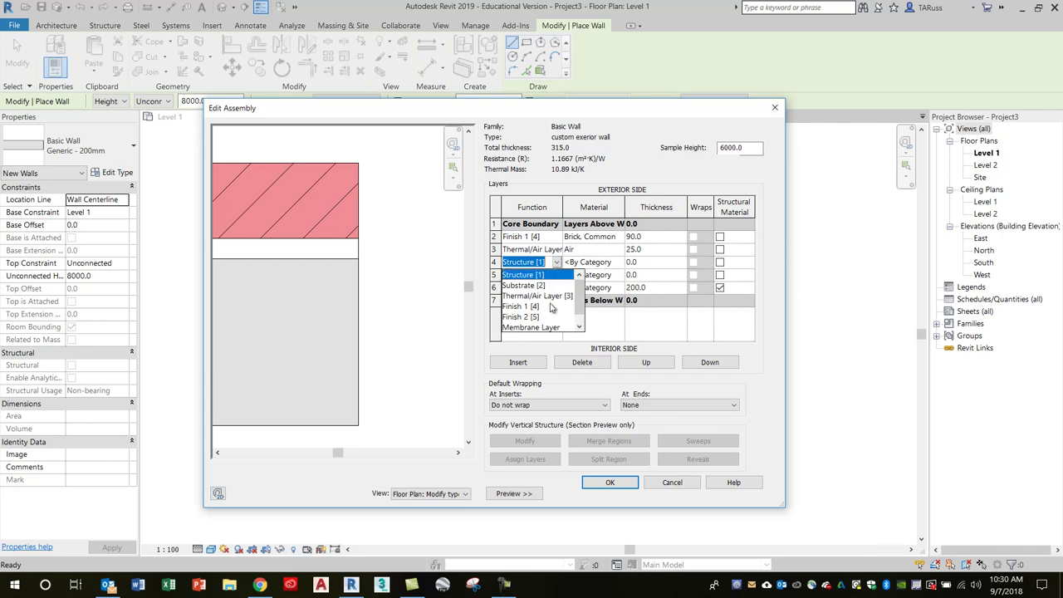
pyautogui.click(526, 296)
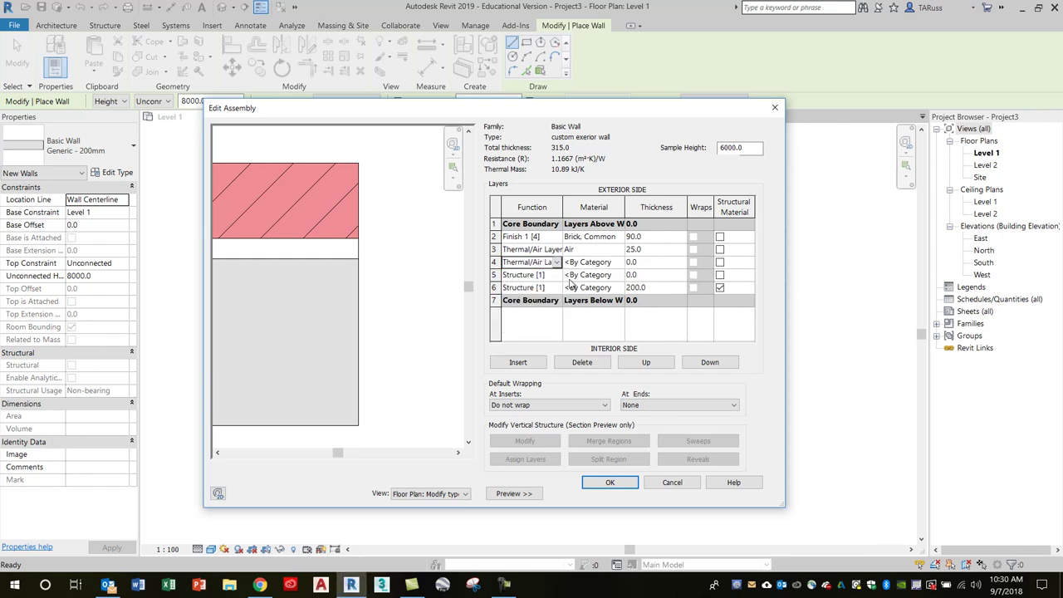
pyautogui.click(649, 262)
pyautogui.write('150')
pyautogui.press('Tab')
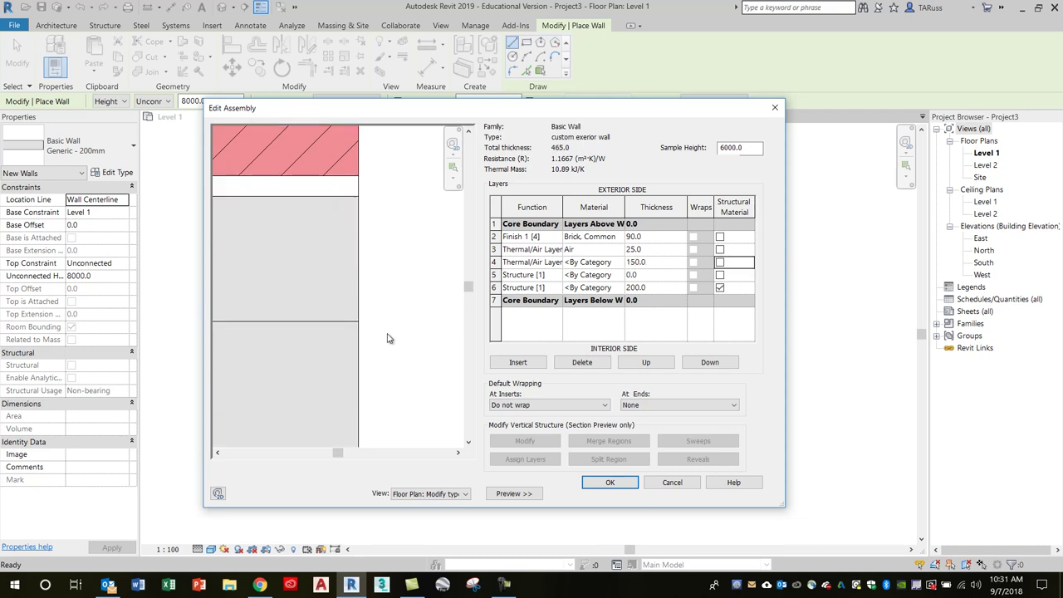
pyautogui.moveTo(349, 381)
pyautogui.mouseDown(button='middle')
pyautogui.moveTo(407, 391)
pyautogui.moveTo(386, 371)
pyautogui.moveTo(370, 378)
pyautogui.mouseUp(button='middle')
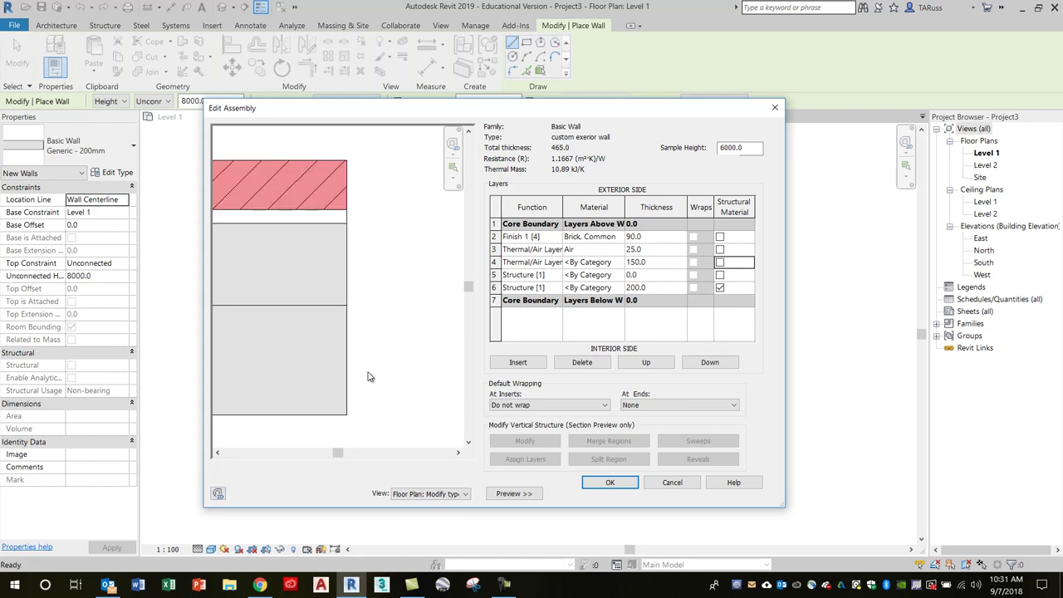
# - Search 'rigid' in layer 4's Material Browser, select Rigid insulation and open its shading colour
pyautogui.click(619, 265)
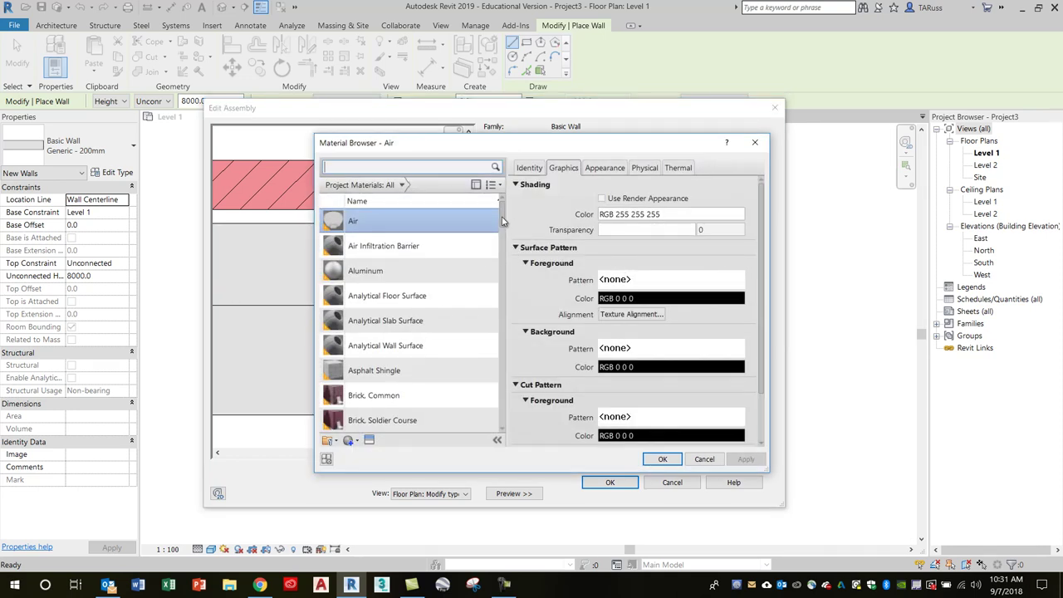
pyautogui.click(383, 168)
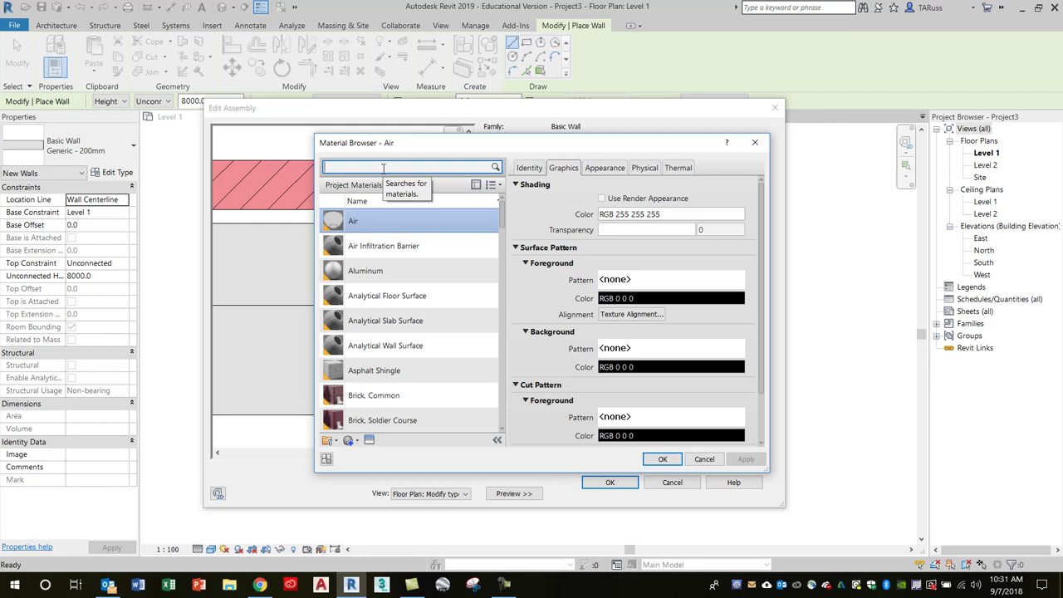
pyautogui.write('rigid')
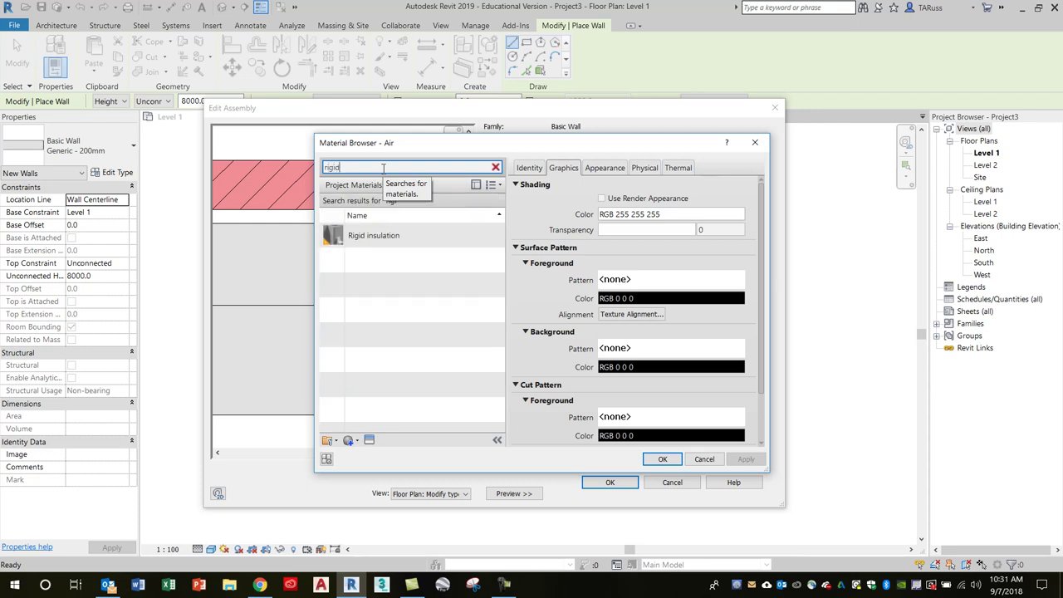
pyautogui.click(407, 239)
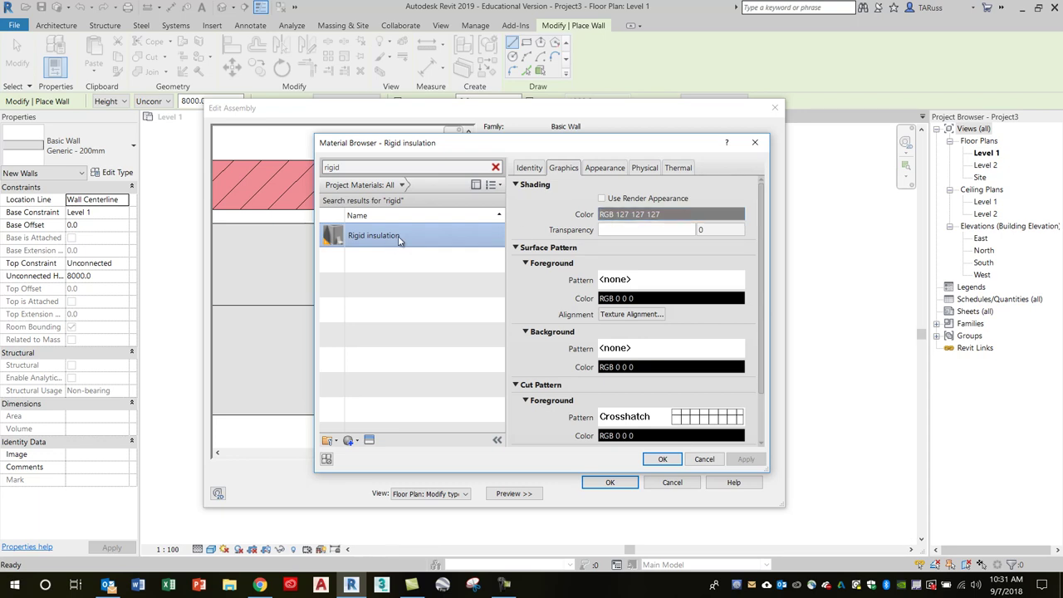
pyautogui.click(684, 217)
# - Change Rigid insulation's shading colour from grey to light cyan, RGB 111 228 253
pyautogui.click(685, 217)
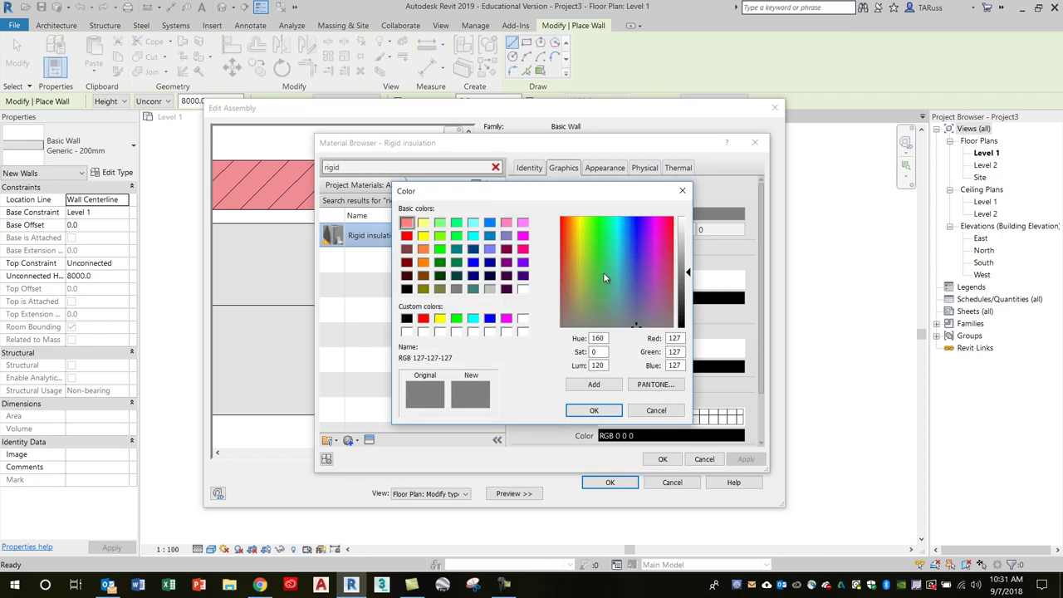
pyautogui.click(621, 220)
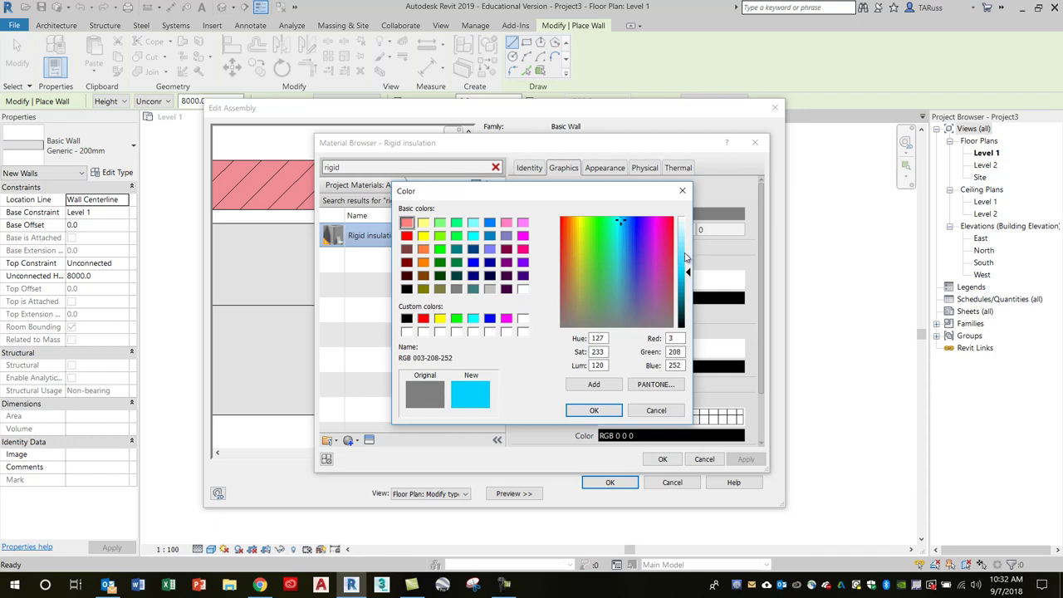
pyautogui.click(686, 251)
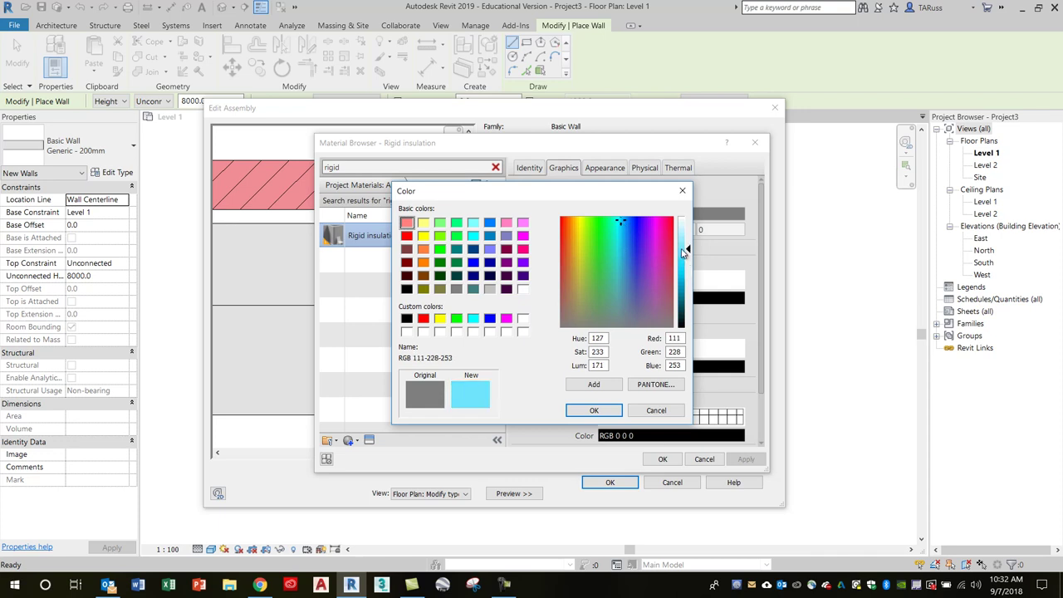
pyautogui.click(599, 410)
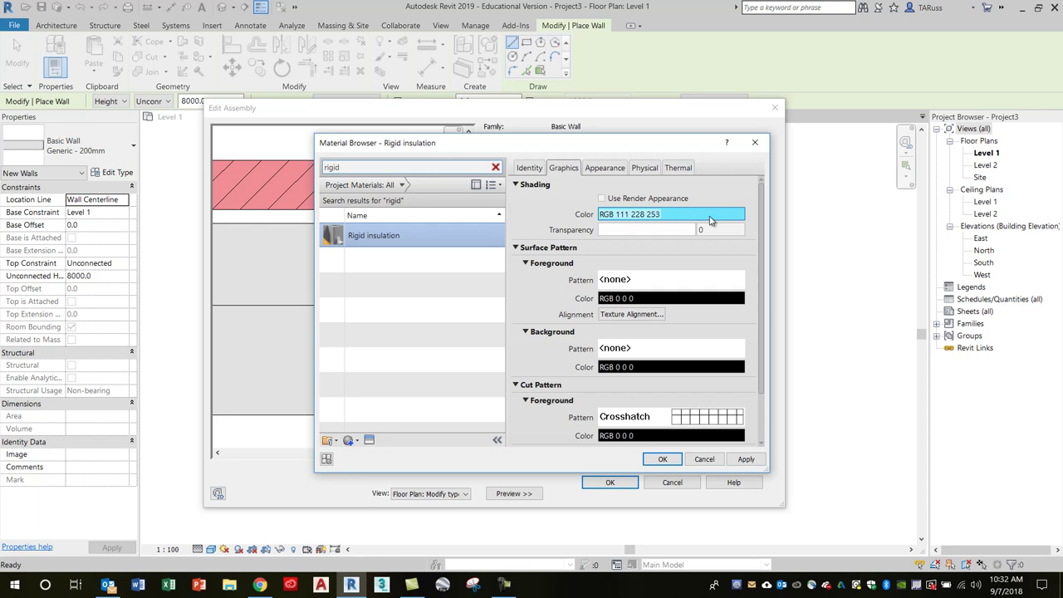
# - Confirm Rigid insulation for layer 4 and set layer 5's function to Membrane Layer
pyautogui.click(662, 459)
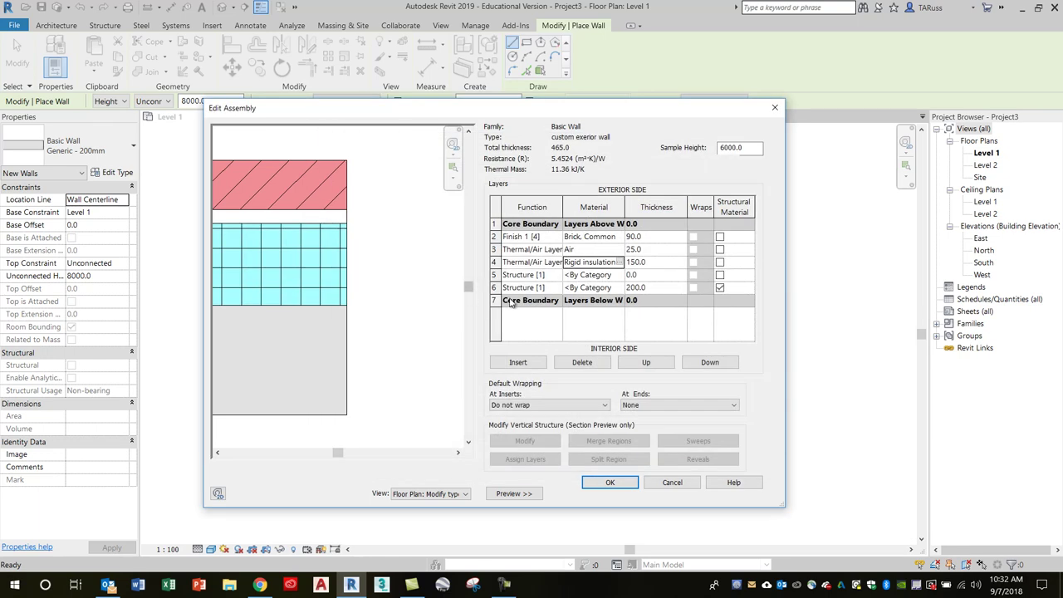
pyautogui.scroll(-1, 333, 314)
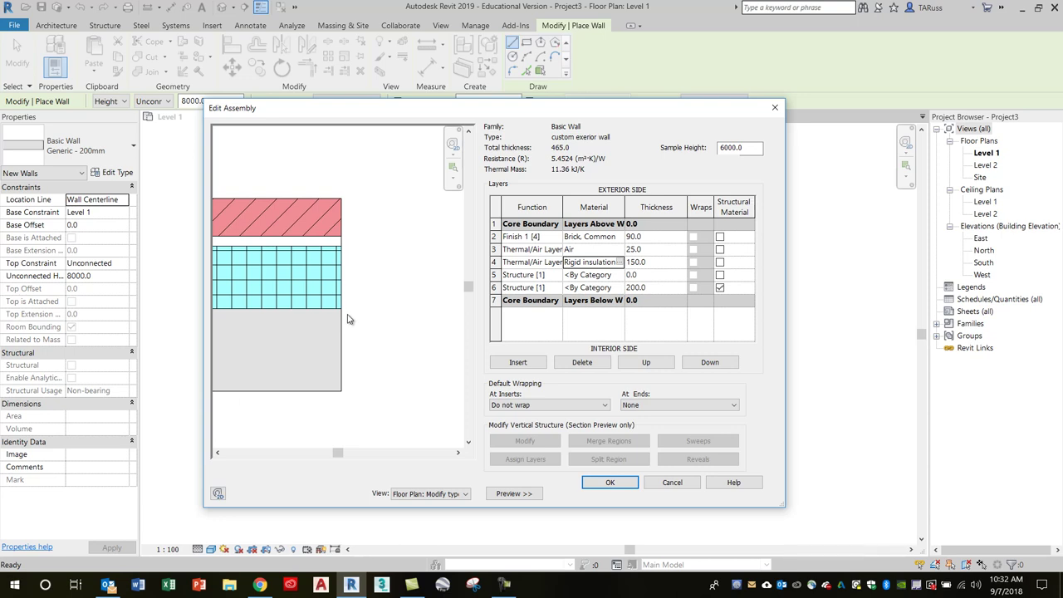
pyautogui.click(494, 275)
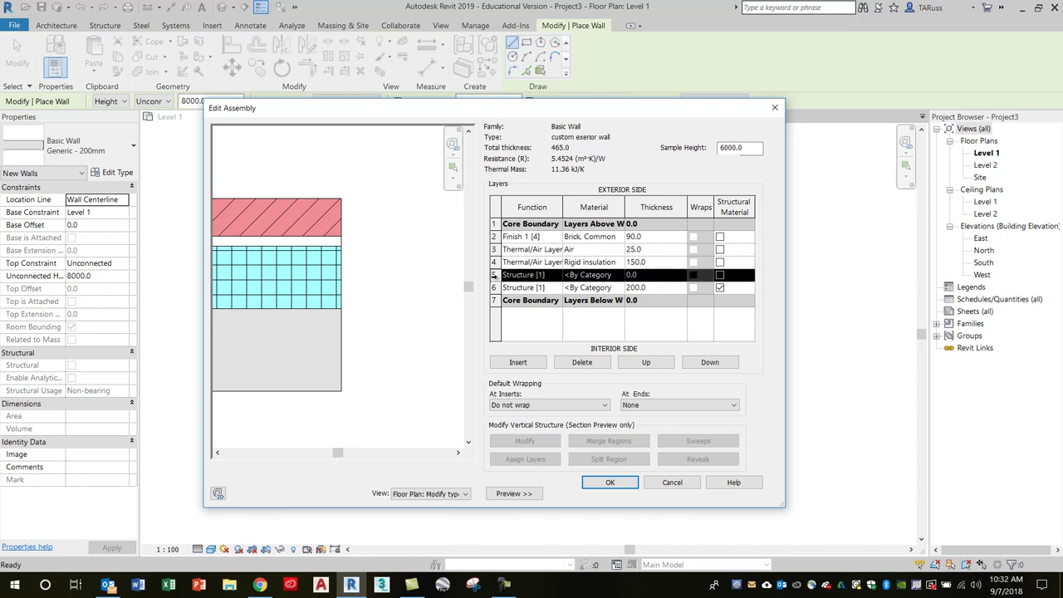
pyautogui.click(558, 274)
pyautogui.click(558, 275)
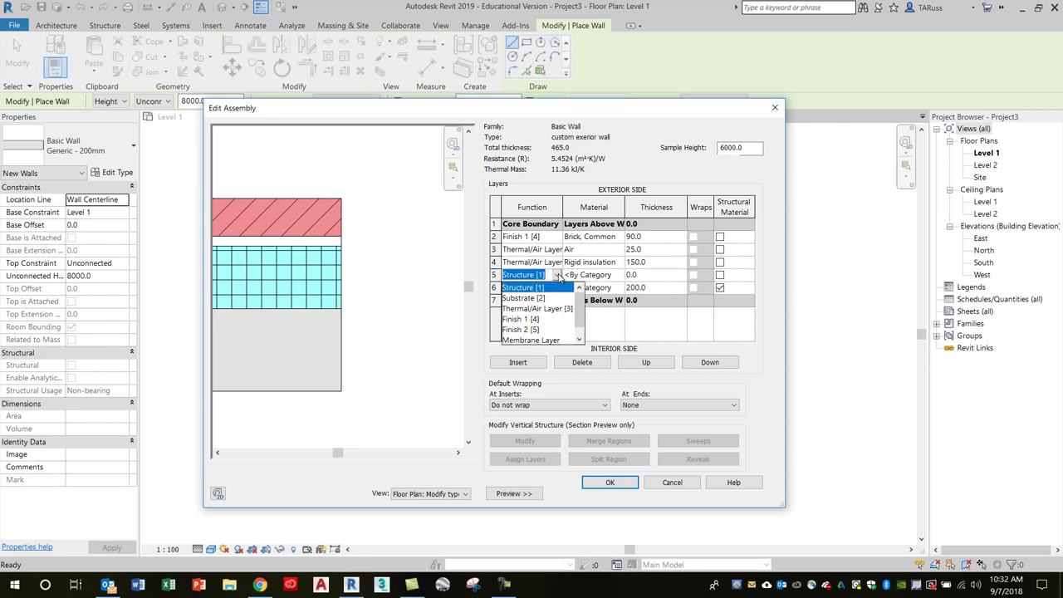
pyautogui.click(522, 341)
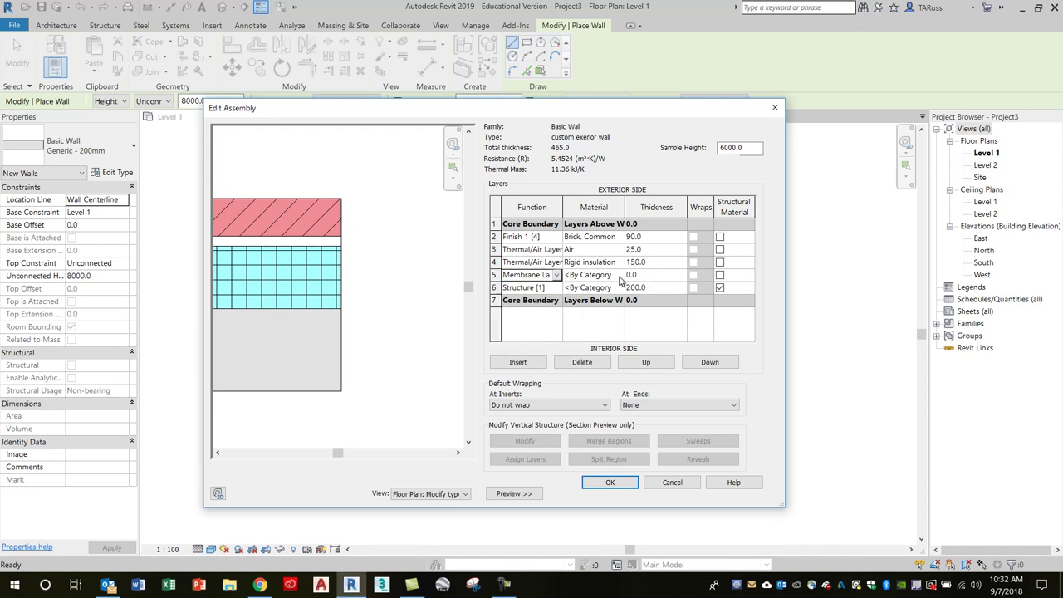
pyautogui.press('ctrl')
pyautogui.press('ctrl')
pyautogui.press('ctrl')
pyautogui.press('ctrl')
pyautogui.press('ctrl')
pyautogui.press('ctrl')
pyautogui.press('ctrl')
# - Search 'retarder' and assign Vapor Retarder to membrane layer 5, keeping 0.0 thickness
pyautogui.click(620, 278)
pyautogui.click(620, 278)
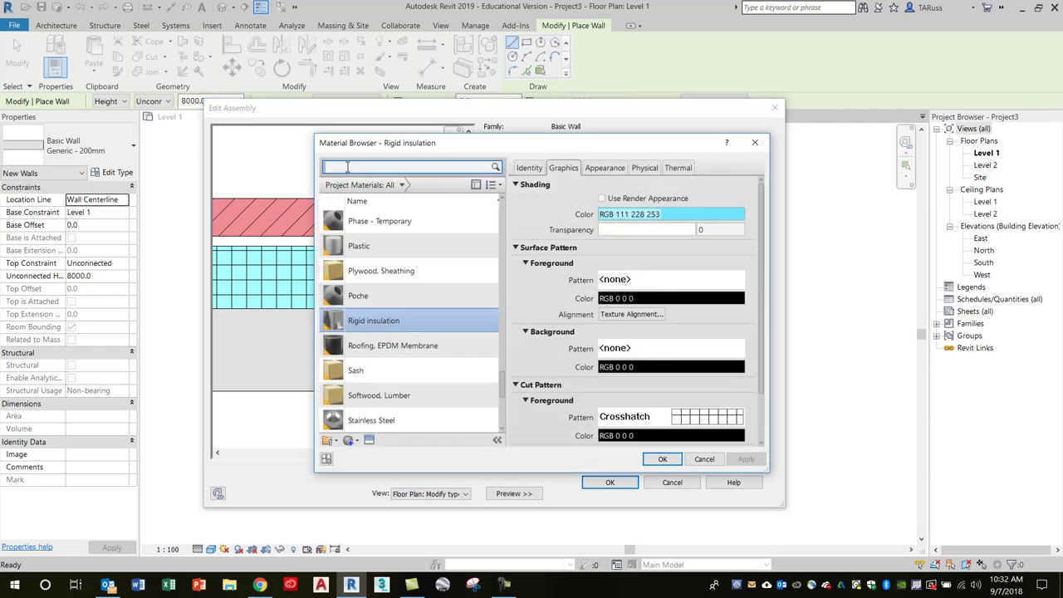
pyautogui.write('retarder')
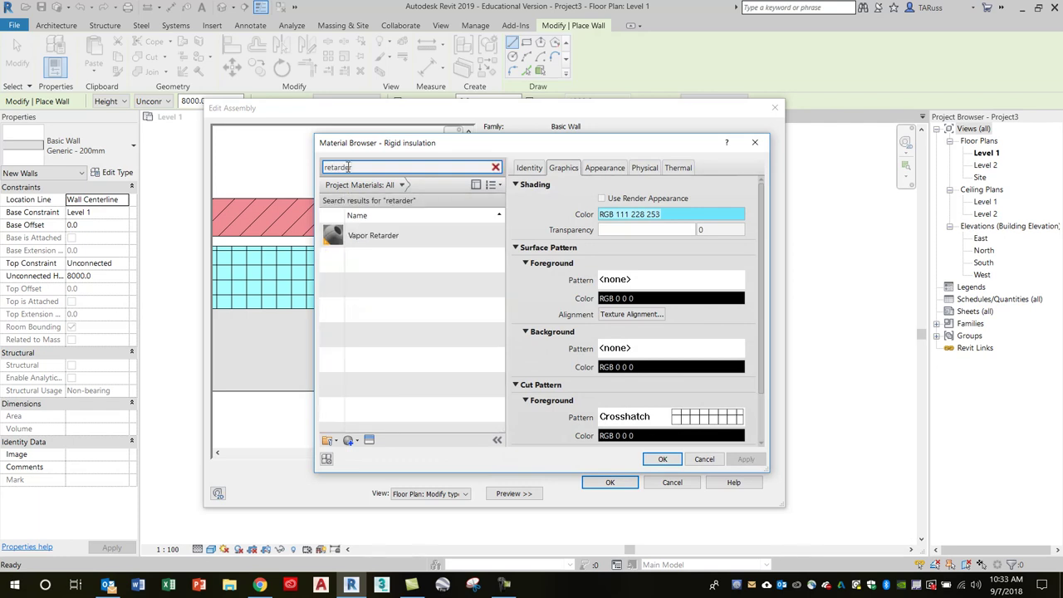
pyautogui.click(397, 237)
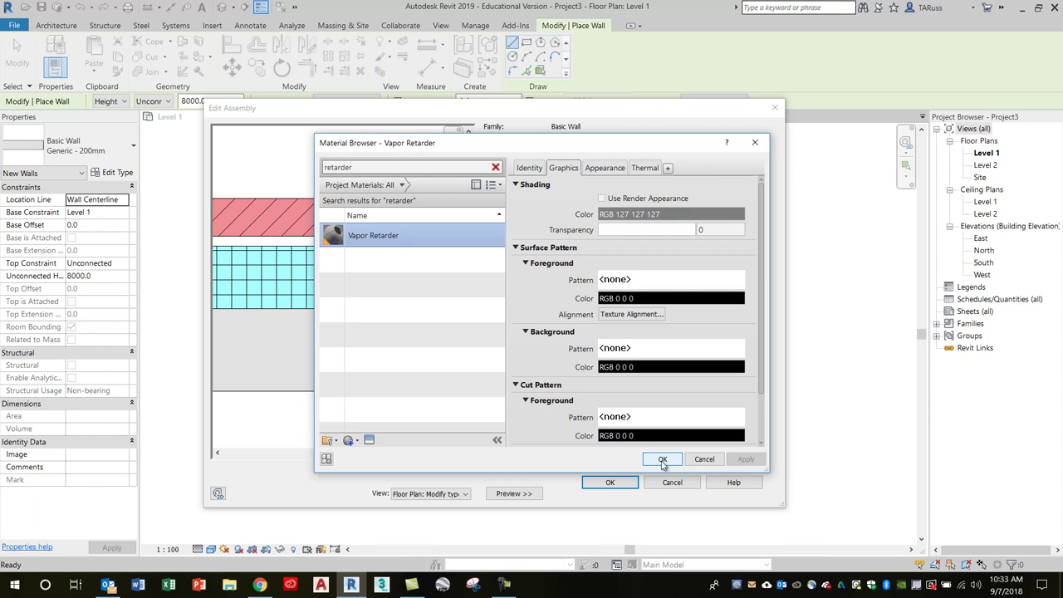
pyautogui.click(660, 465)
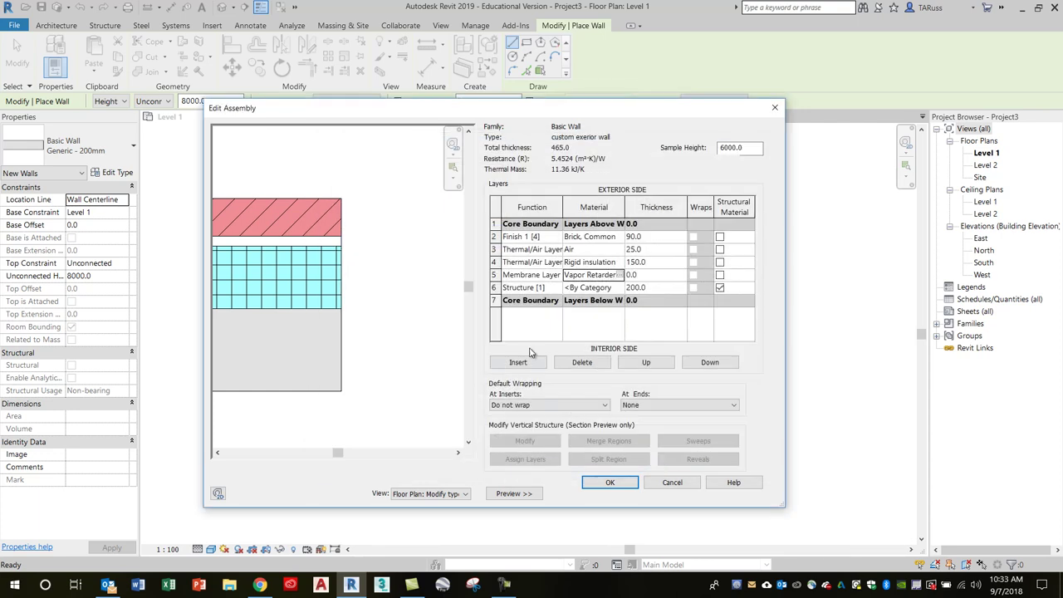
pyautogui.click(649, 280)
# - Change layer 6 from a 200 mm structure layer into a 12.7 mm Substrate [2] layer
pyautogui.click(495, 288)
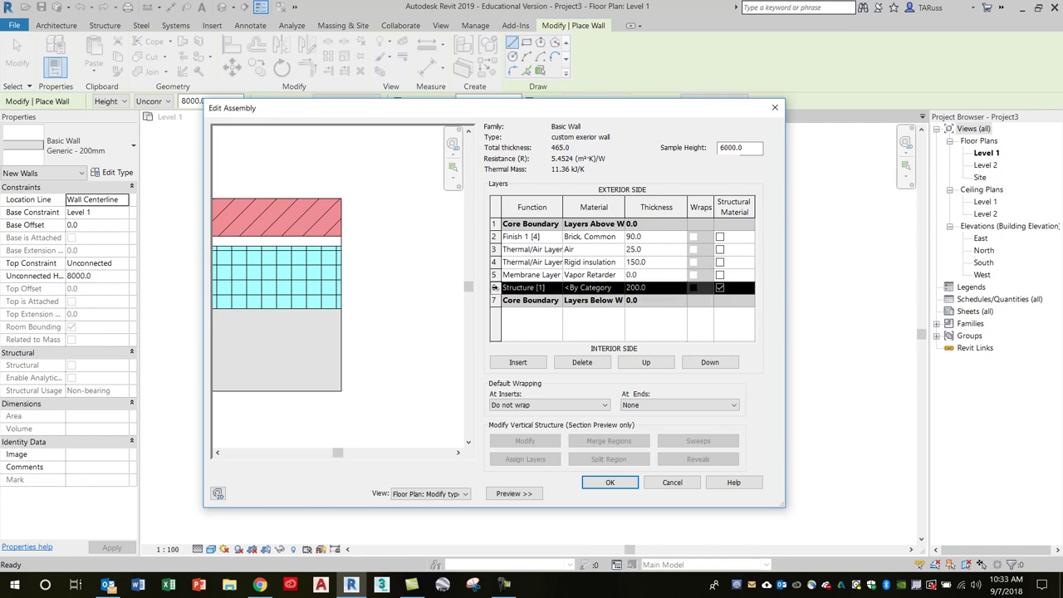
pyautogui.click(558, 288)
pyautogui.click(557, 288)
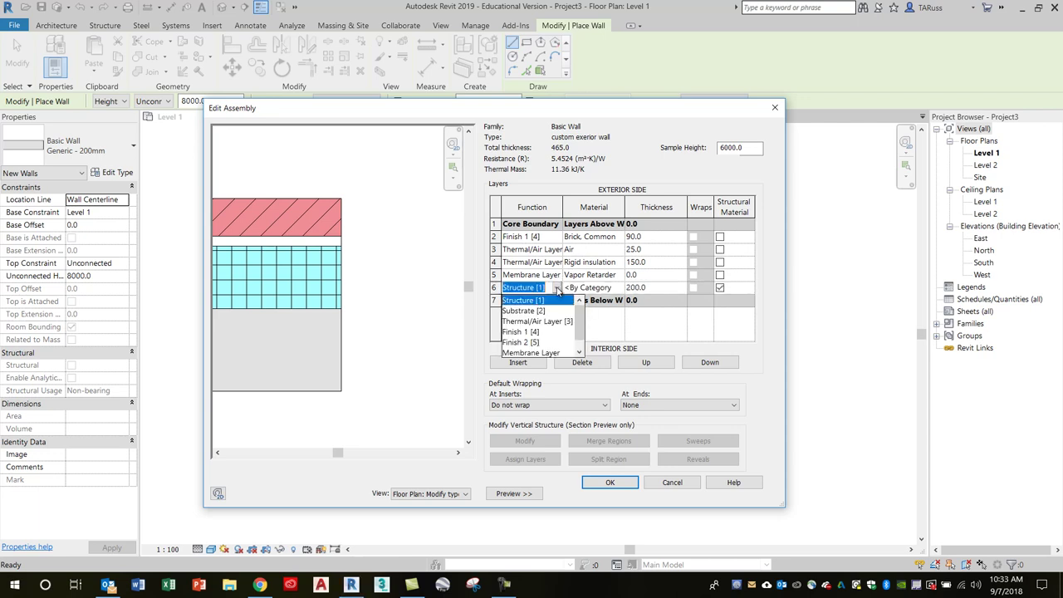
pyautogui.click(517, 312)
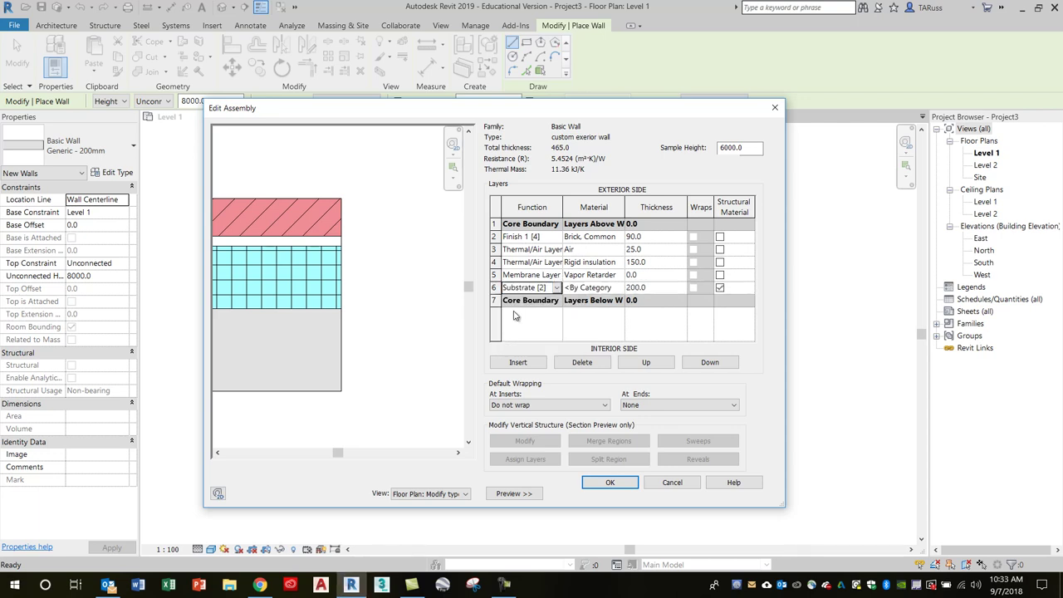
pyautogui.click(658, 288)
pyautogui.write('12.7')
pyautogui.press('Tab')
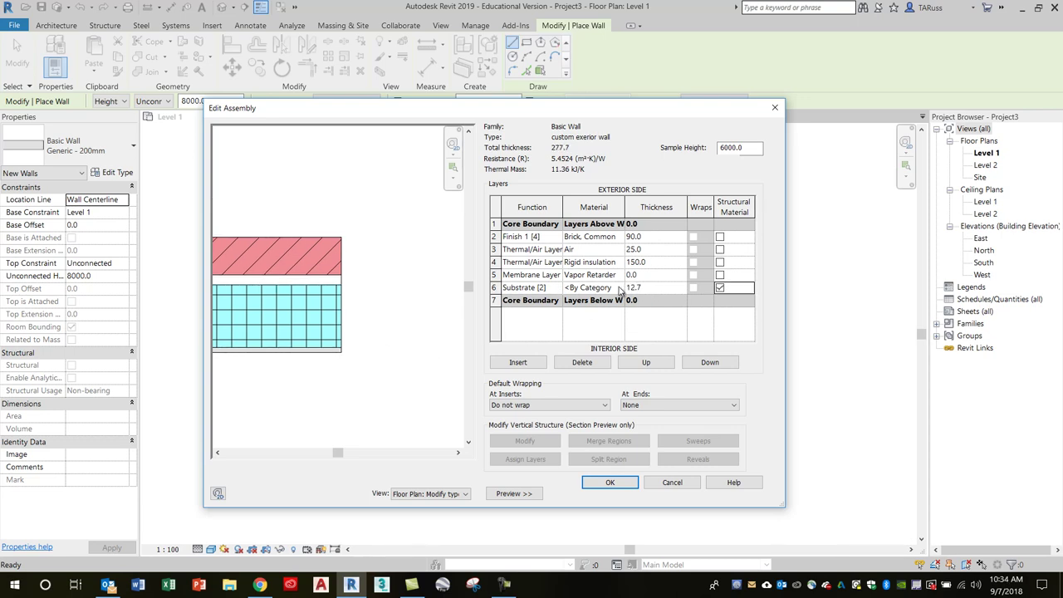
# - Select Gypsum Wall Board in the Material Browser for layer 6
pyautogui.click(620, 289)
pyautogui.click(620, 288)
pyautogui.click(620, 287)
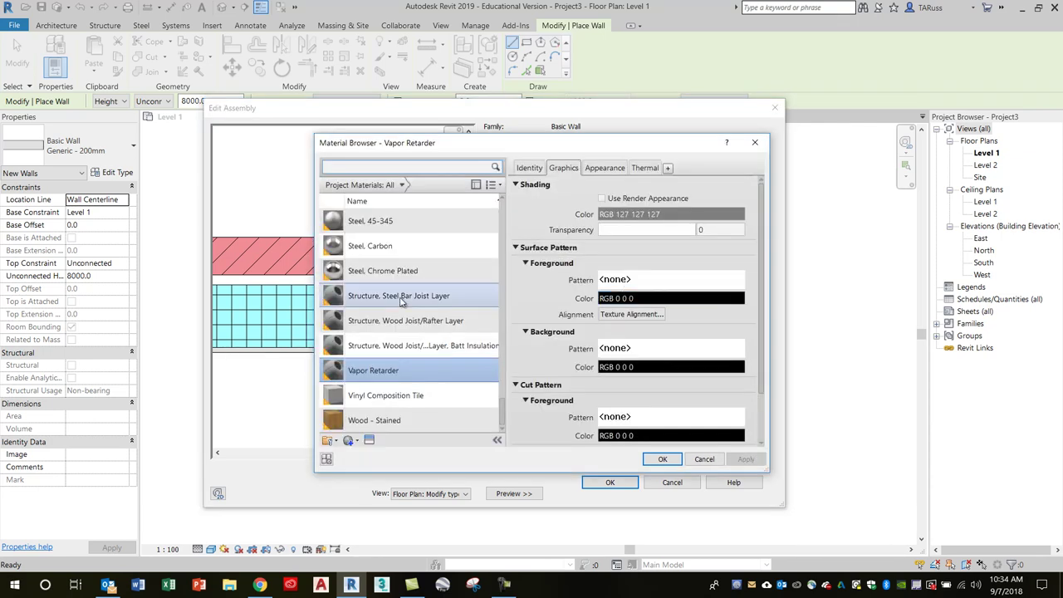
pyautogui.moveTo(504, 417); pyautogui.dragTo(511, 337)
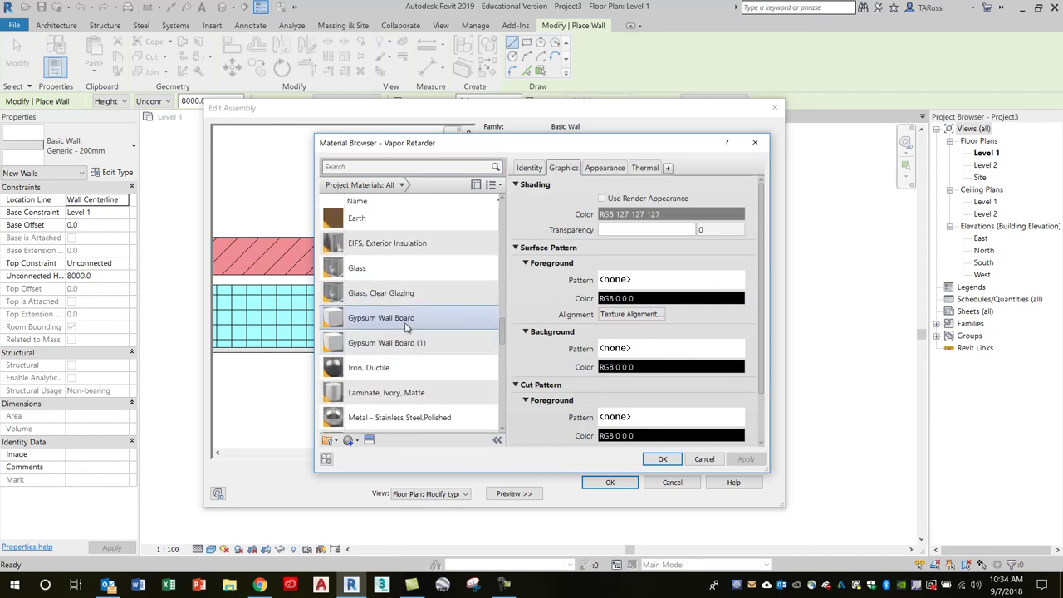
pyautogui.click(401, 323)
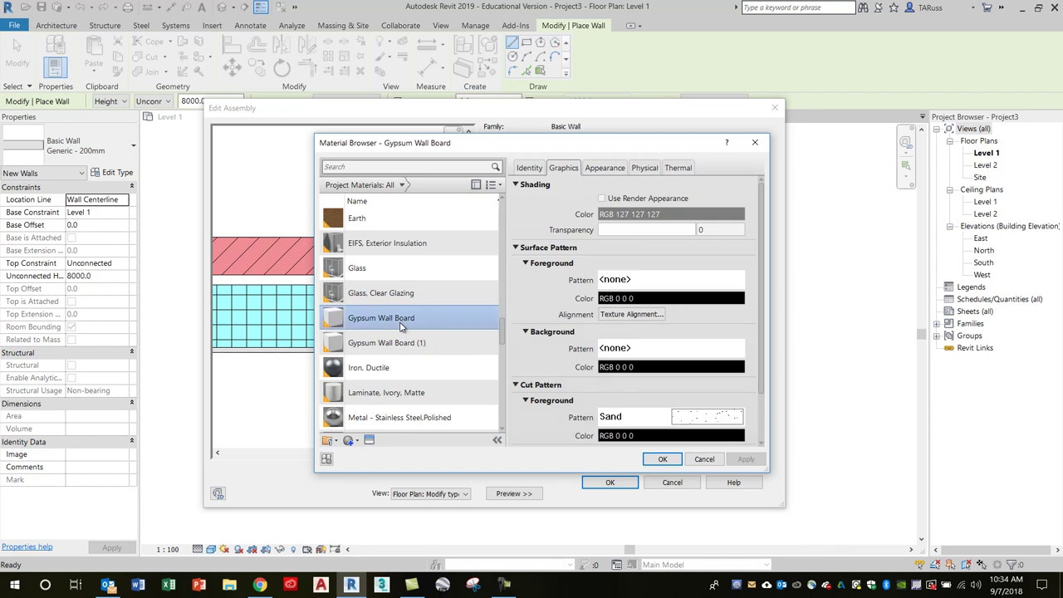
pyautogui.click(400, 323)
# - Confirm Gypsum Wall Board as layer 6's material
pyautogui.click(662, 460)
pyautogui.scroll(3, 341, 316)
pyautogui.scroll(2, 340, 348)
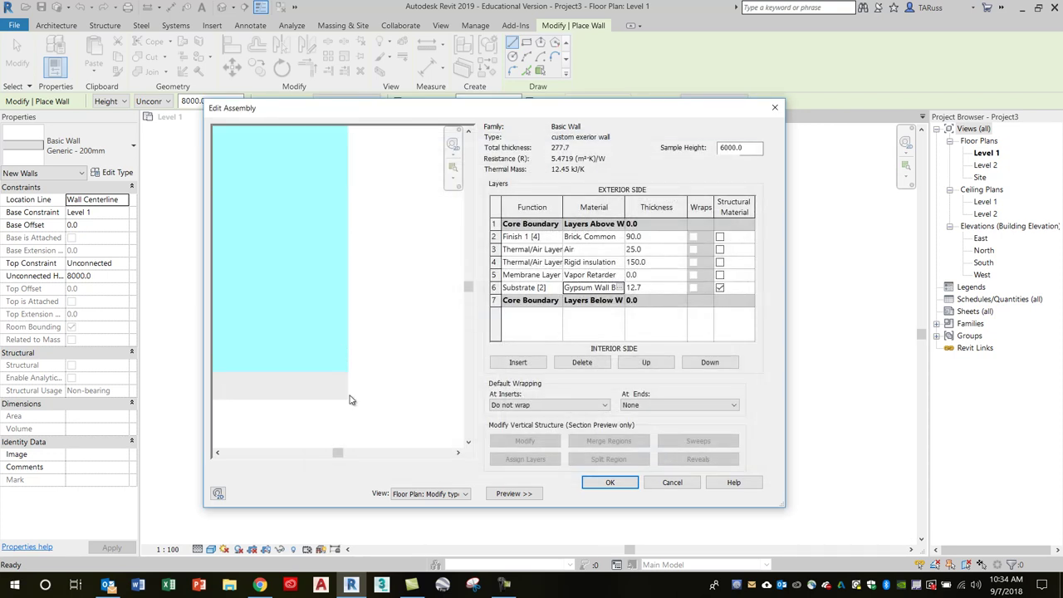
pyautogui.scroll(-4, 347, 390)
pyautogui.scroll(4, 347, 391)
pyautogui.scroll(-3, 347, 390)
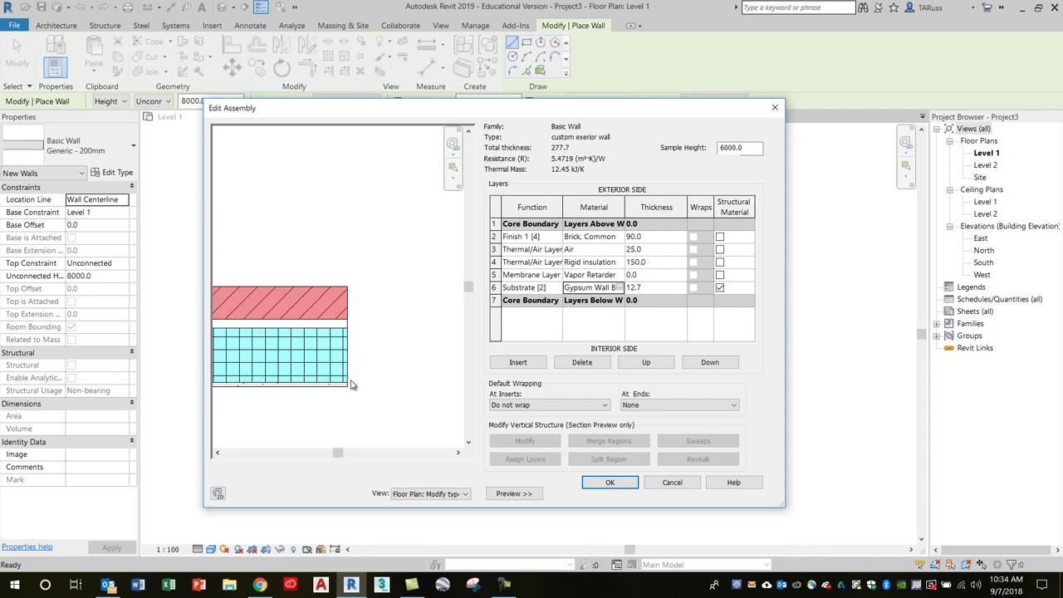
# - Insert two new 0.0 Structure [1] layers below the lower Core Boundary
pyautogui.click(495, 301)
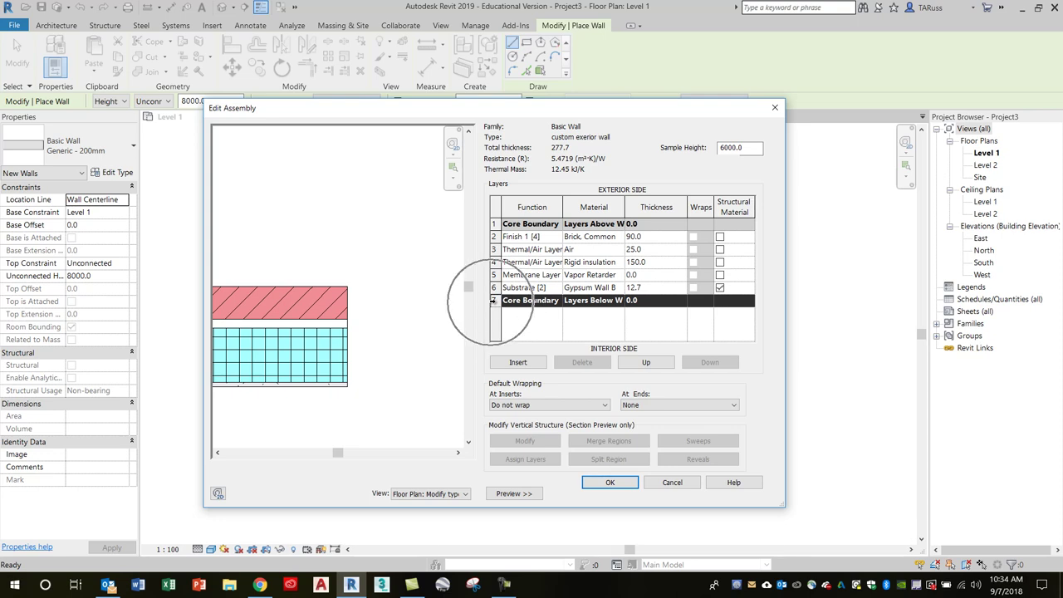
pyautogui.click(517, 363)
pyautogui.click(517, 363)
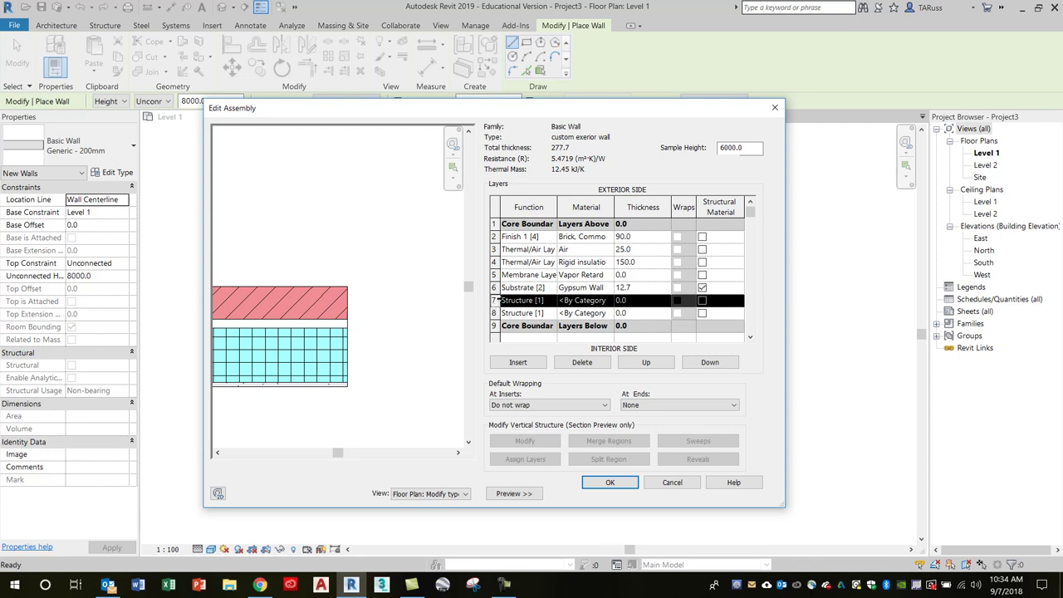
# - Keep layer 7 as Structure [1] and set its thickness to 152.4
pyautogui.click(555, 301)
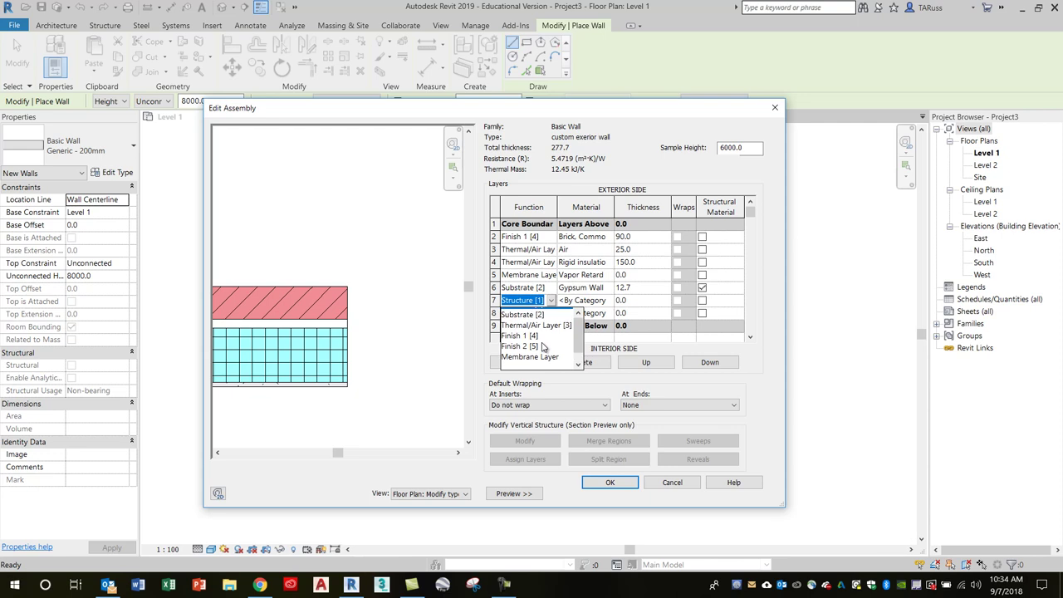
pyautogui.click(525, 315)
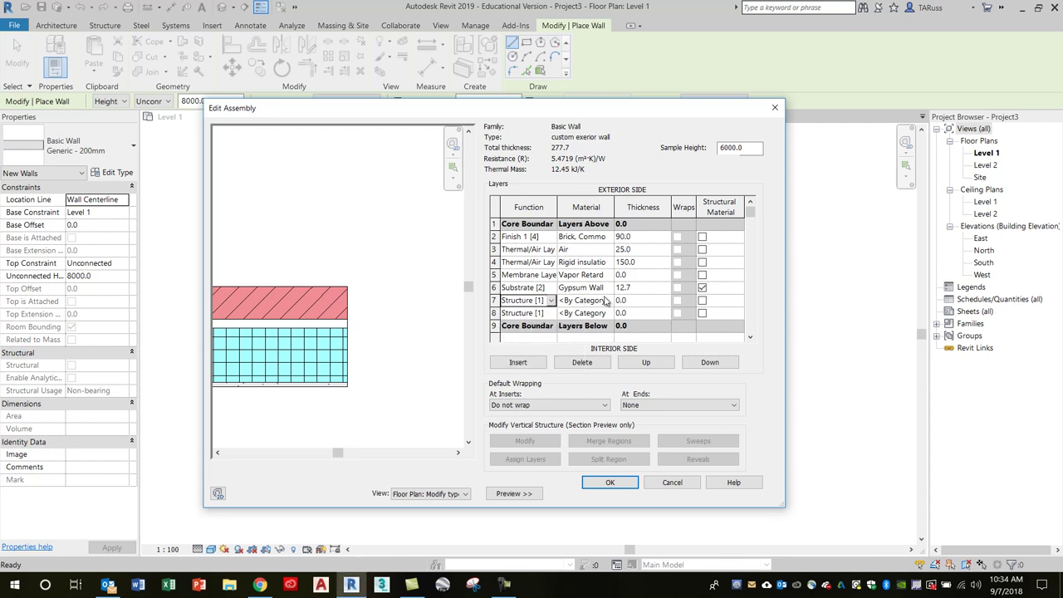
pyautogui.click(636, 301)
pyautogui.write('152.4')
pyautogui.press('Tab')
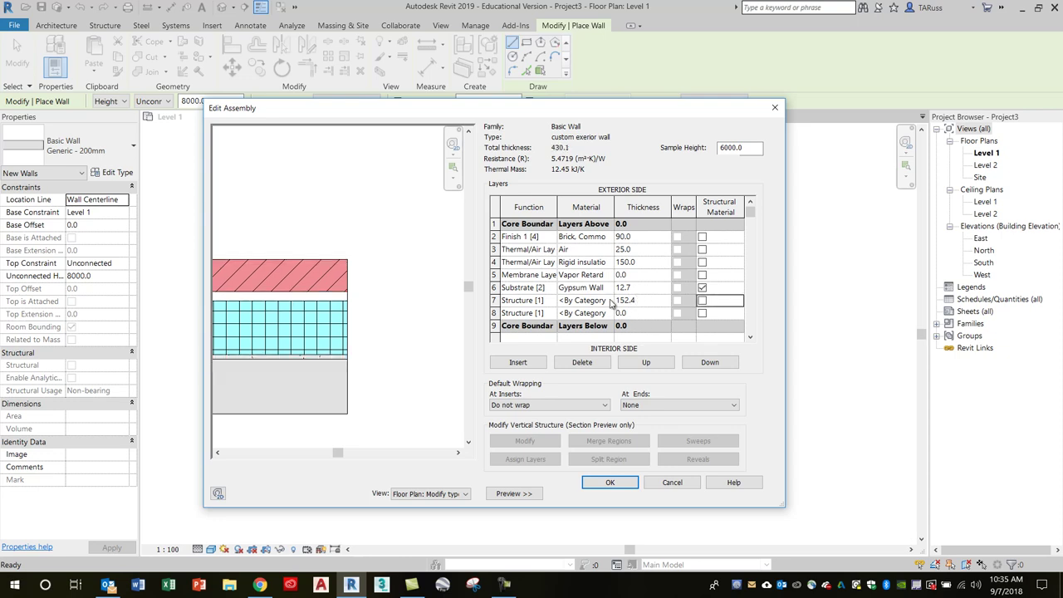
# - Search 'steel s' and assign Metal Stud Layer to layer 7, bringing total to 430.1
pyautogui.click(612, 300)
pyautogui.click(611, 301)
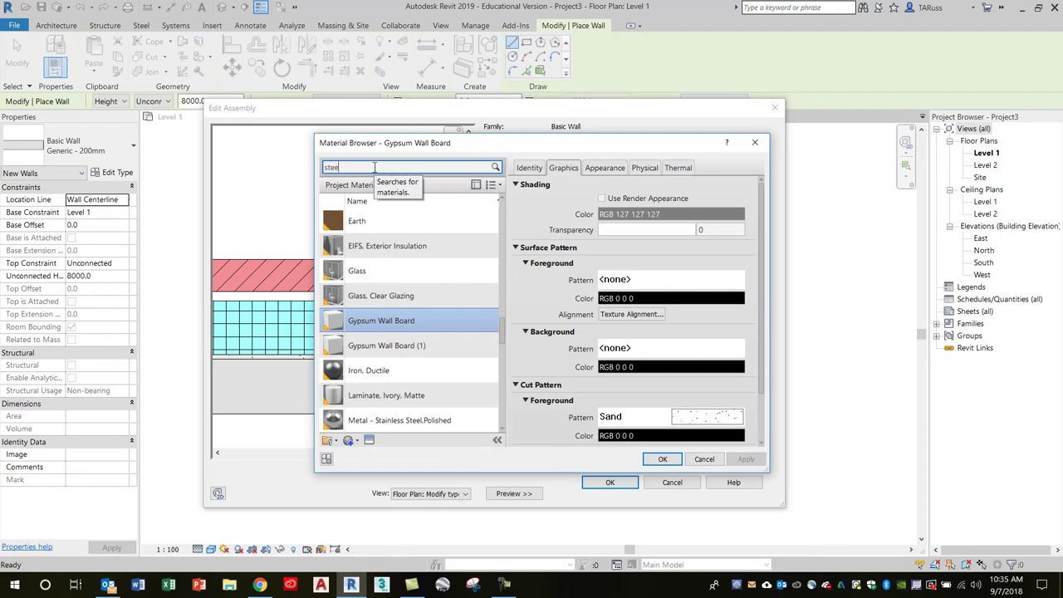
pyautogui.click(374, 167)
pyautogui.write('steel stu')
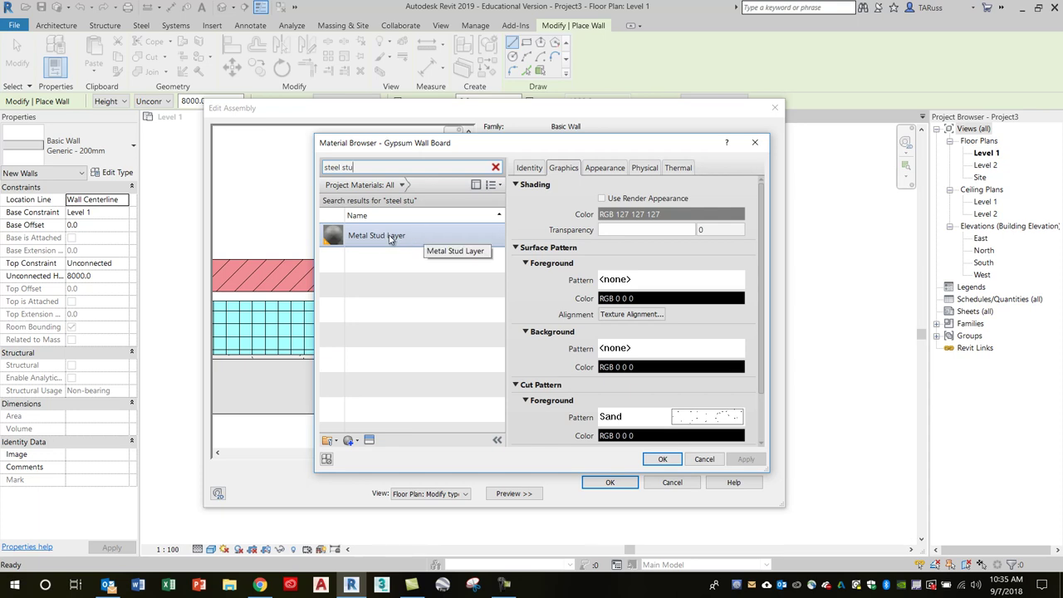
pyautogui.click(391, 238)
pyautogui.click(663, 461)
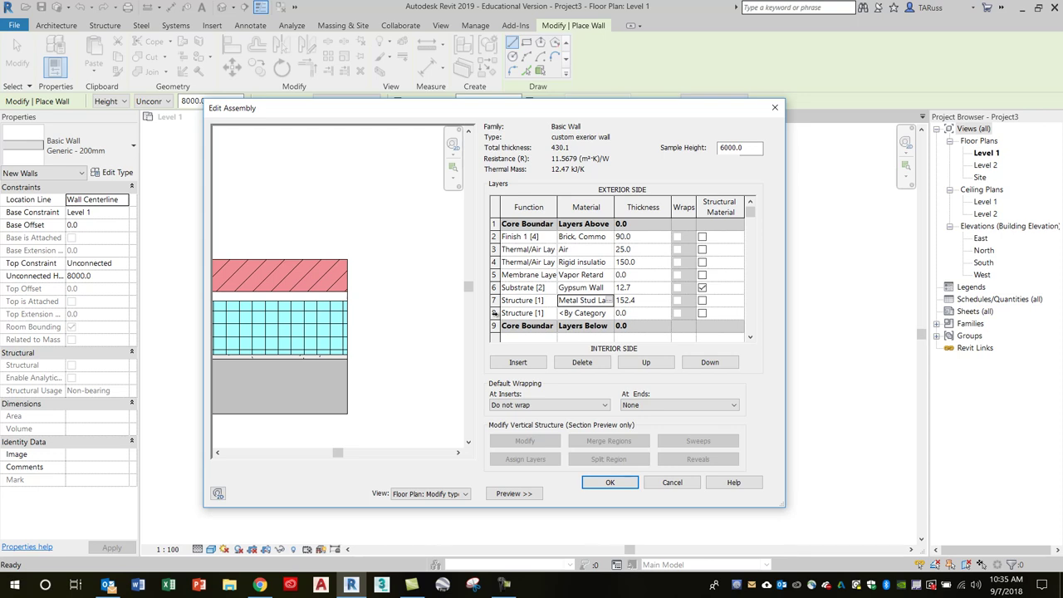
pyautogui.click(495, 312)
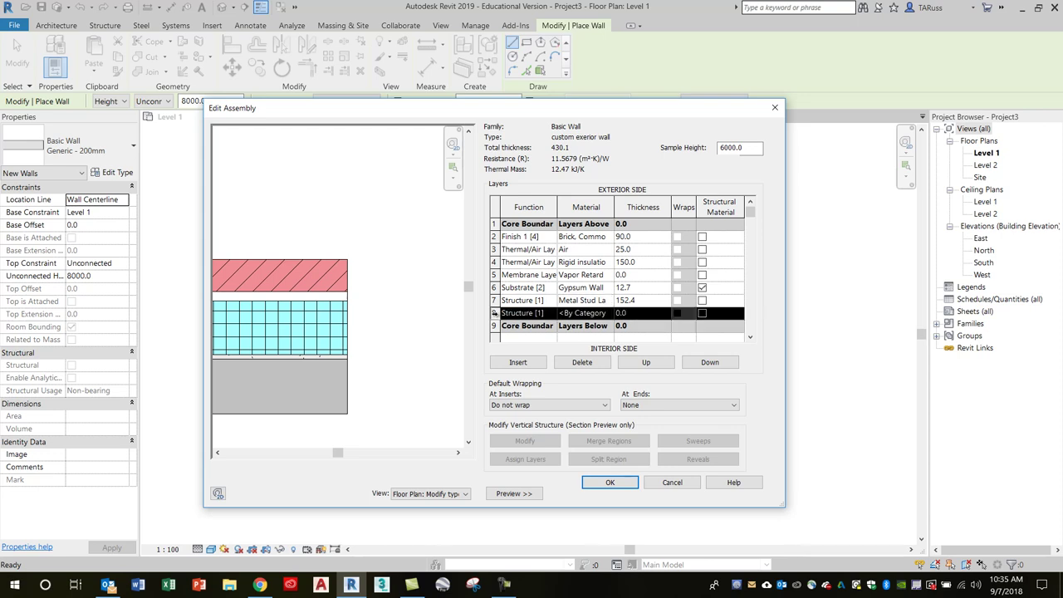
# - Make layer 8 a Finish 1 [4] layer with 15.9 thickness
pyautogui.click(553, 315)
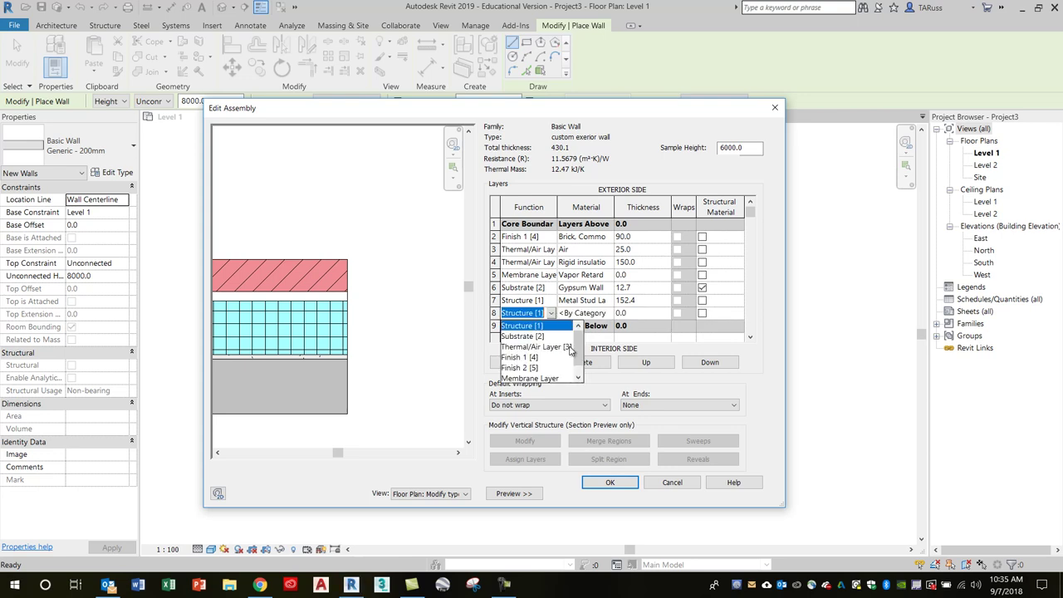
pyautogui.click(517, 358)
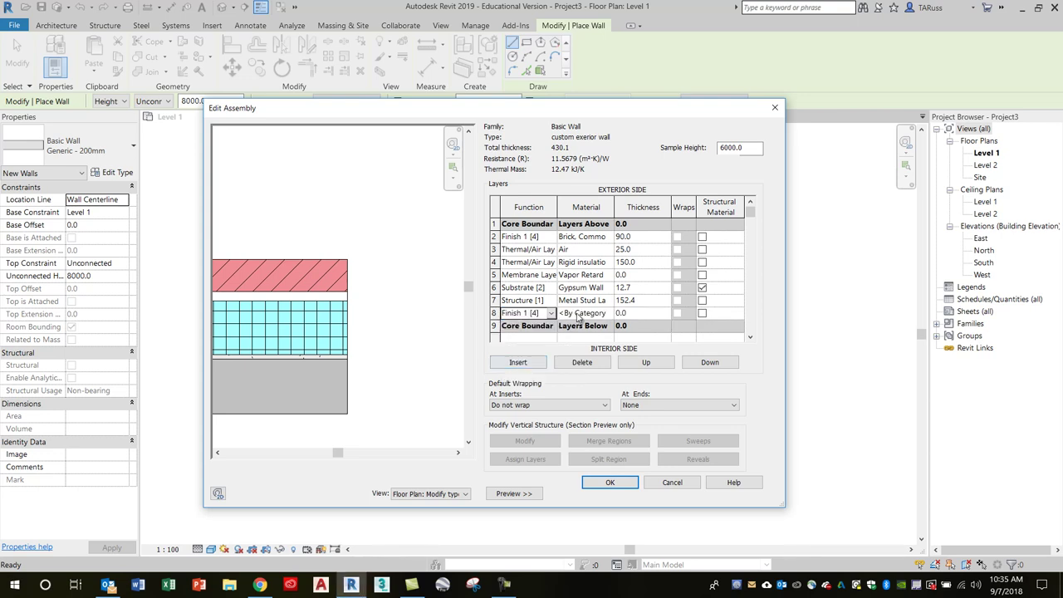
pyautogui.click(633, 315)
pyautogui.moveTo(642, 315); pyautogui.dragTo(612, 319)
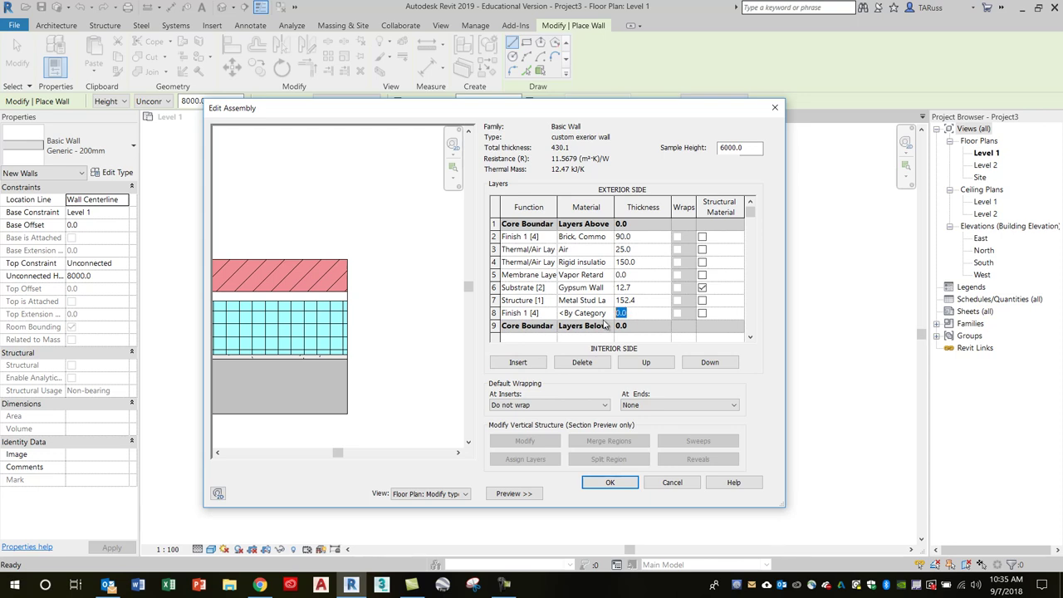
pyautogui.write('15.9')
pyautogui.press('Tab')
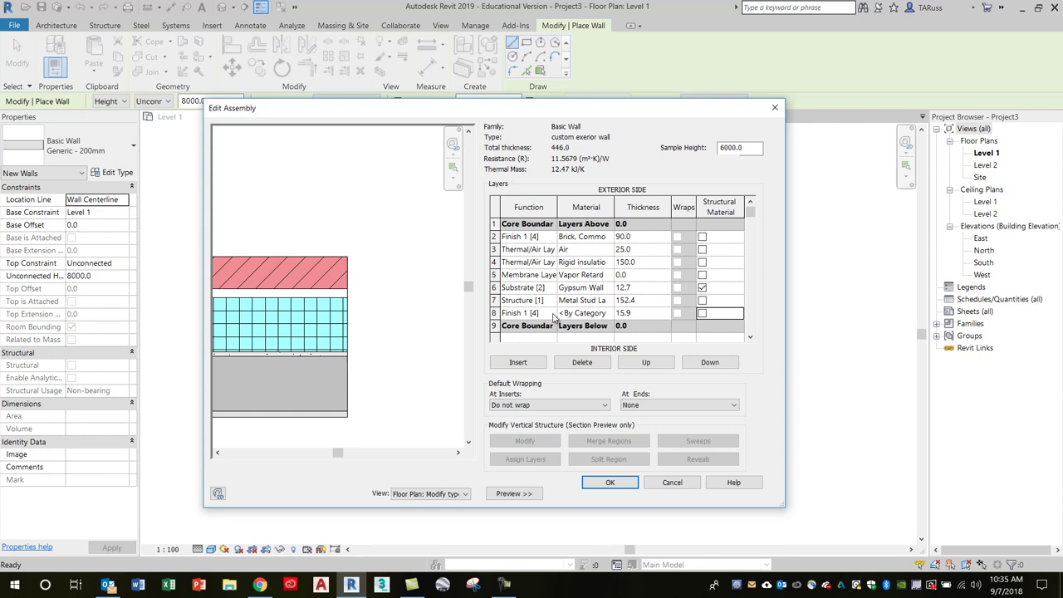
# - Assign Gypsum Wall Board (1) as layer 8's material, totalling 446.0
pyautogui.click(585, 313)
pyautogui.click(609, 313)
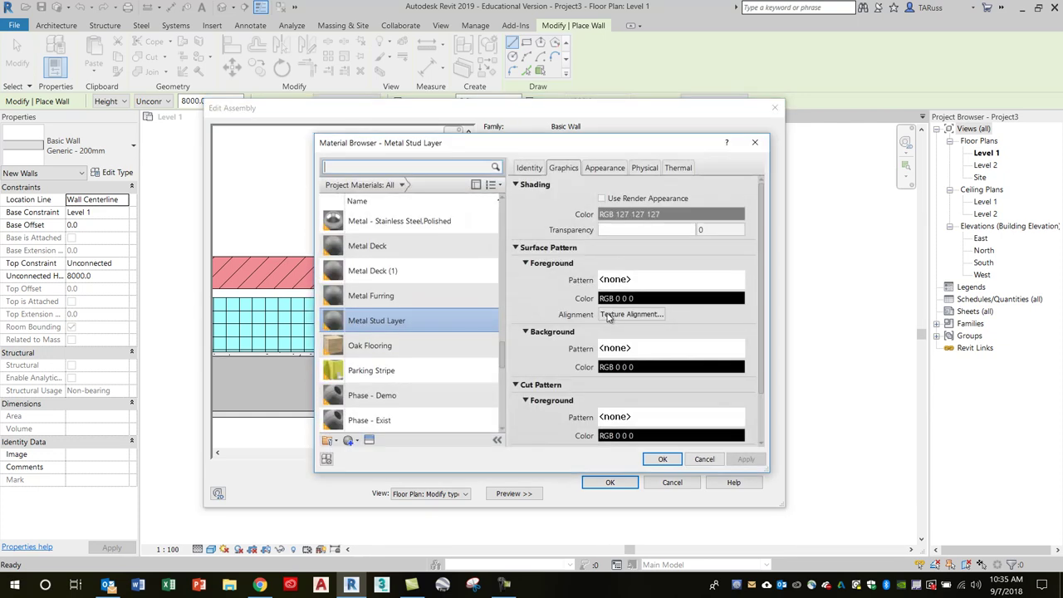
pyautogui.moveTo(503, 357)
pyautogui.mouseDown()
pyautogui.moveTo(503, 324)
pyautogui.moveTo(504, 339)
pyautogui.mouseUp()
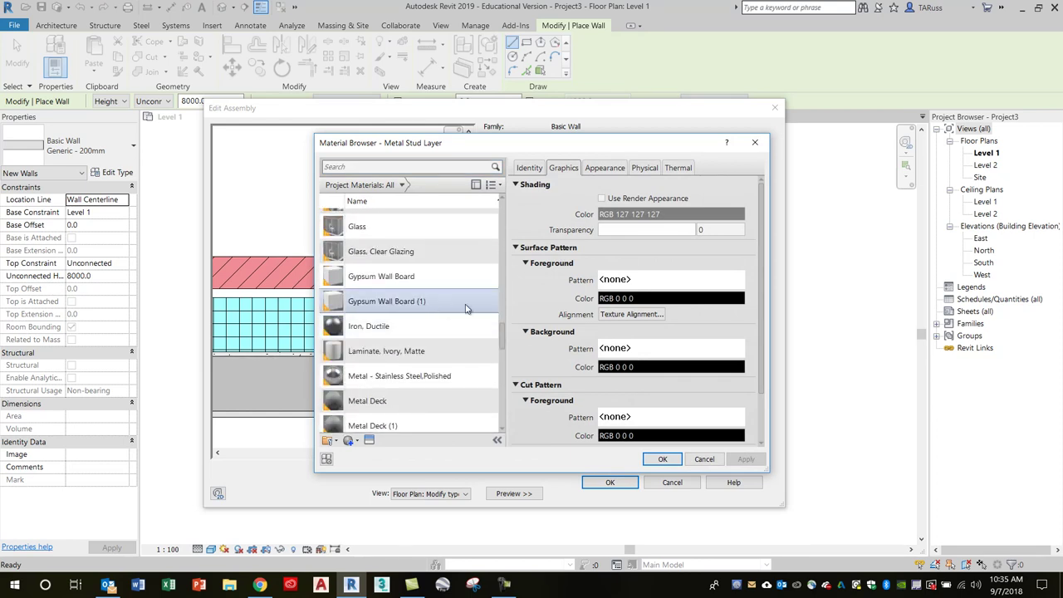
pyautogui.click(425, 303)
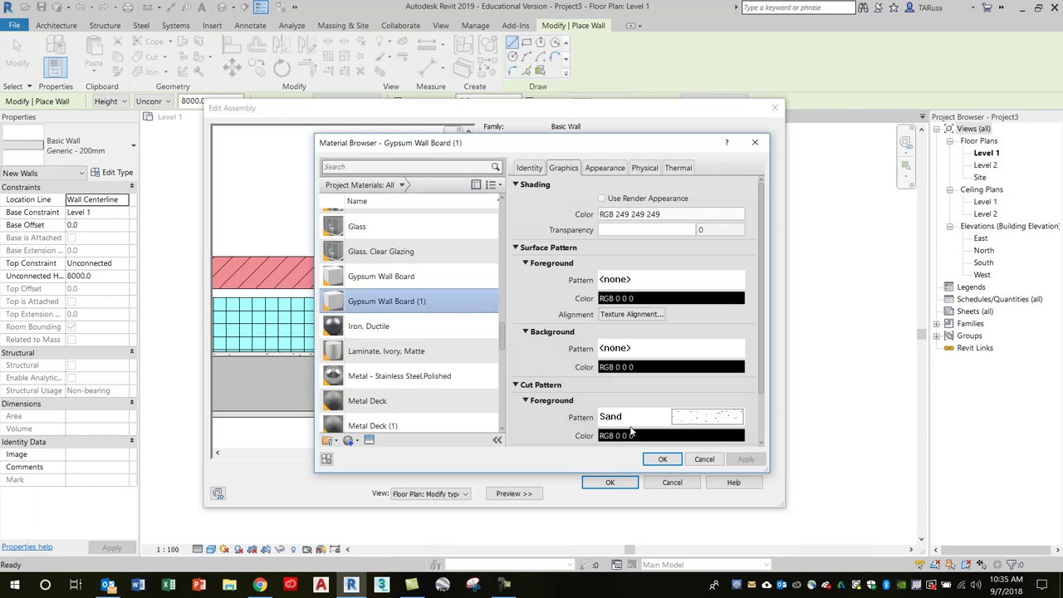
pyautogui.click(663, 460)
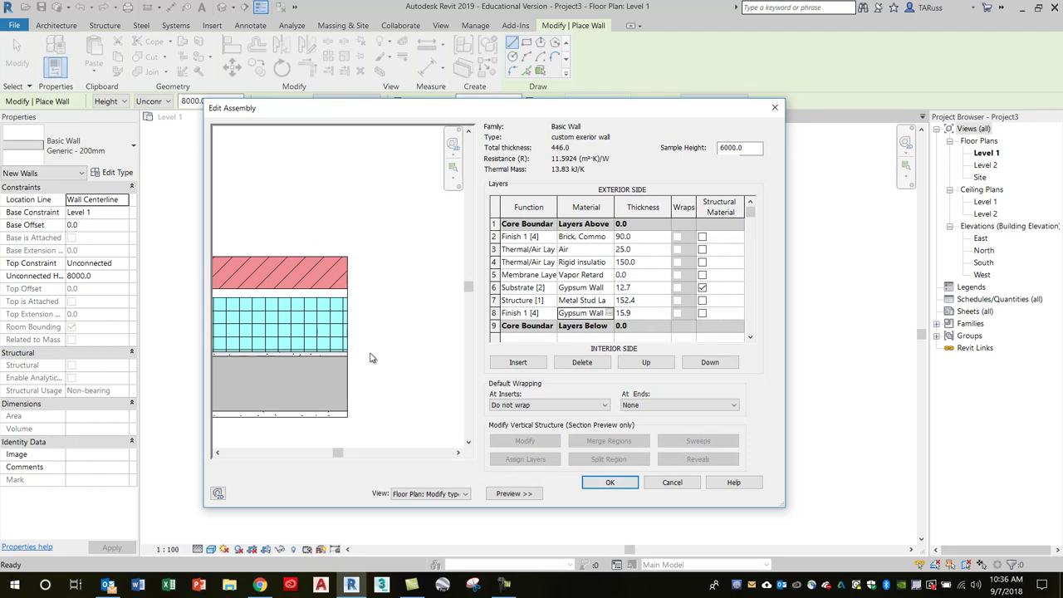
pyautogui.scroll(2, 365, 300)
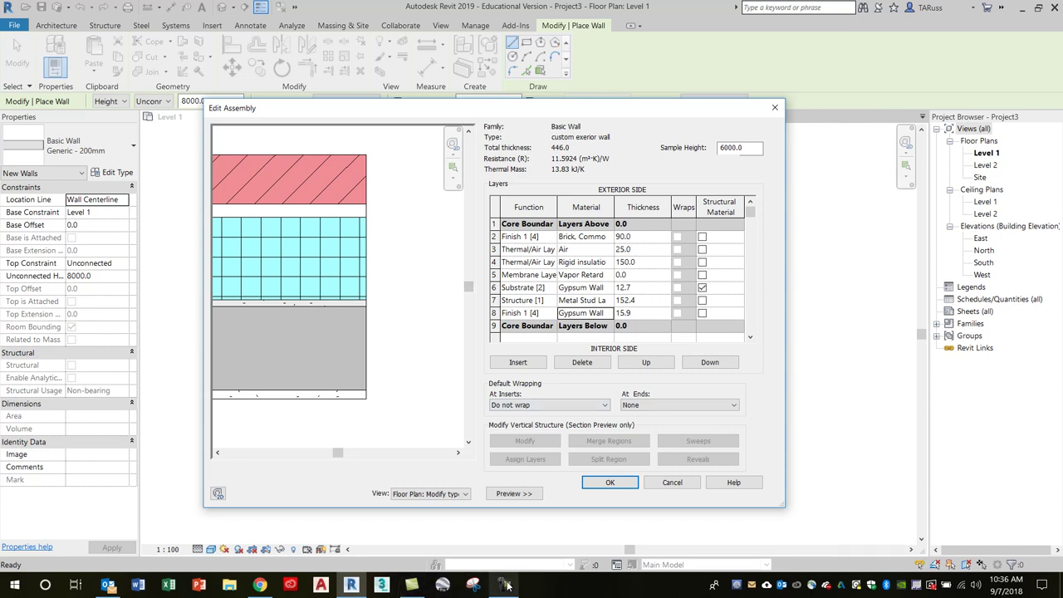
# - Tick Structural Material on the Metal Stud row and accept Edit Assembly and Type Properties
pyautogui.click(506, 584)
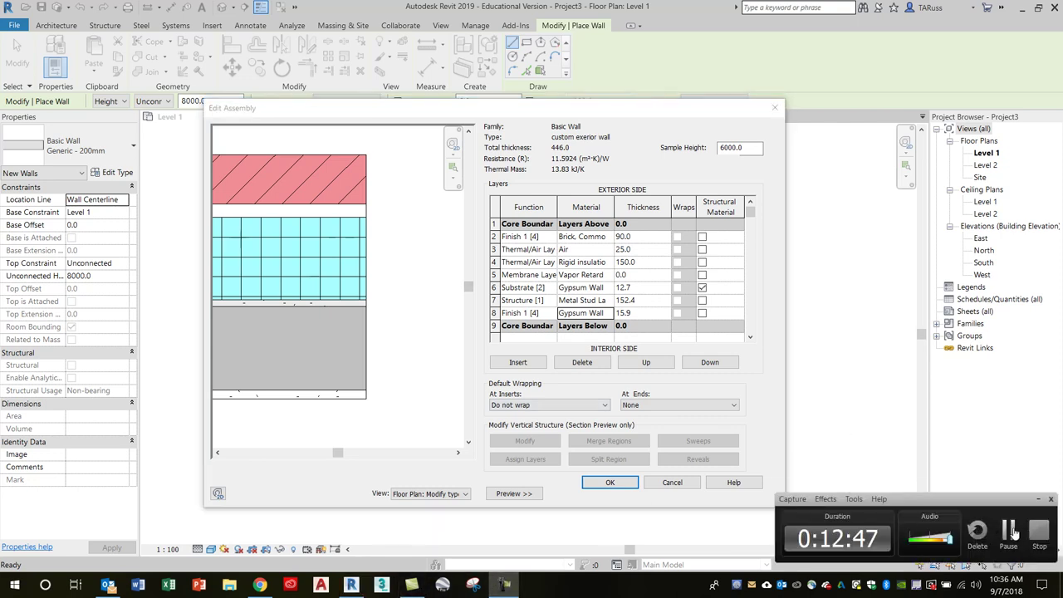
pyautogui.click(1008, 531)
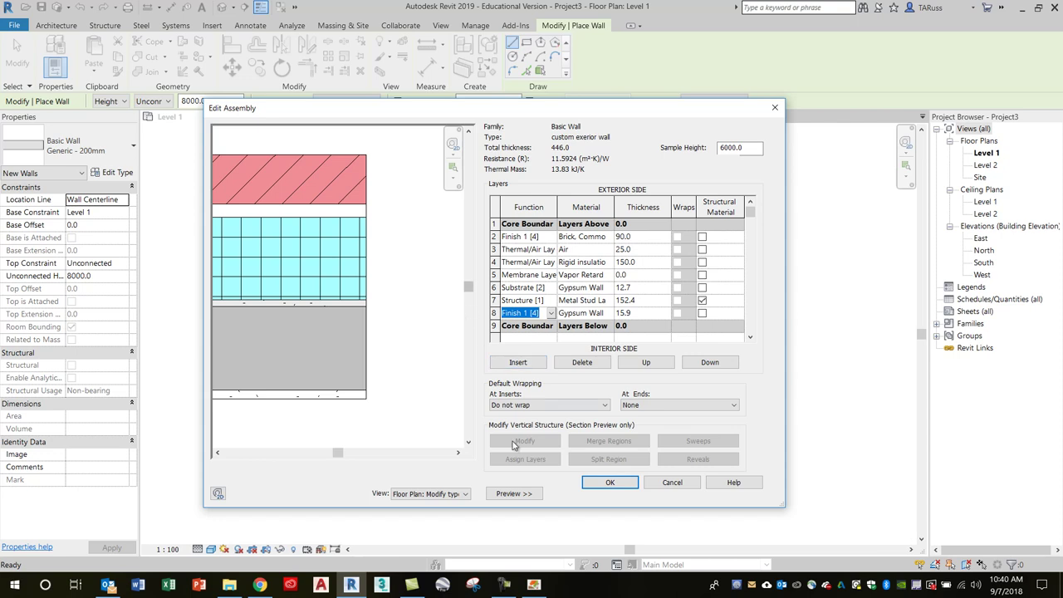
pyautogui.click(596, 484)
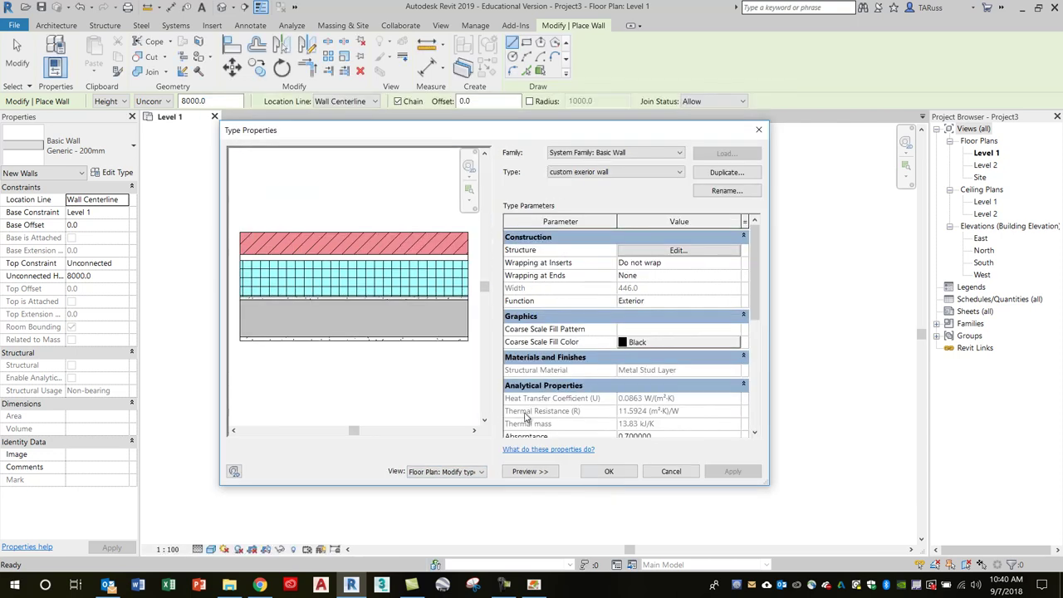
pyautogui.click(611, 472)
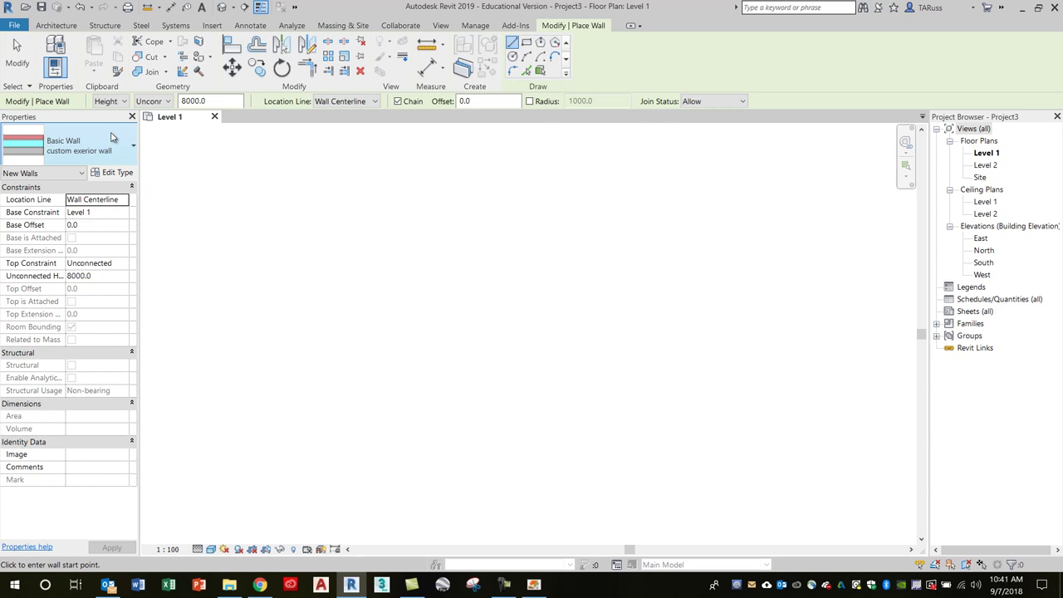
# - Start the Architecture Wall tool and dismiss the save reminder
pyautogui.click(55, 25)
pyautogui.click(48, 51)
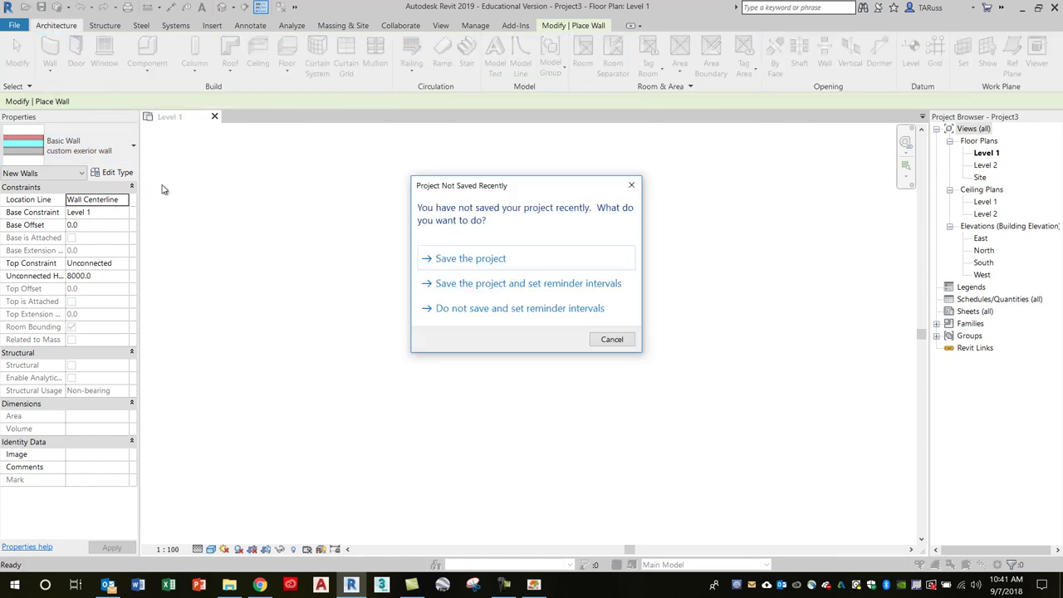
pyautogui.click(615, 341)
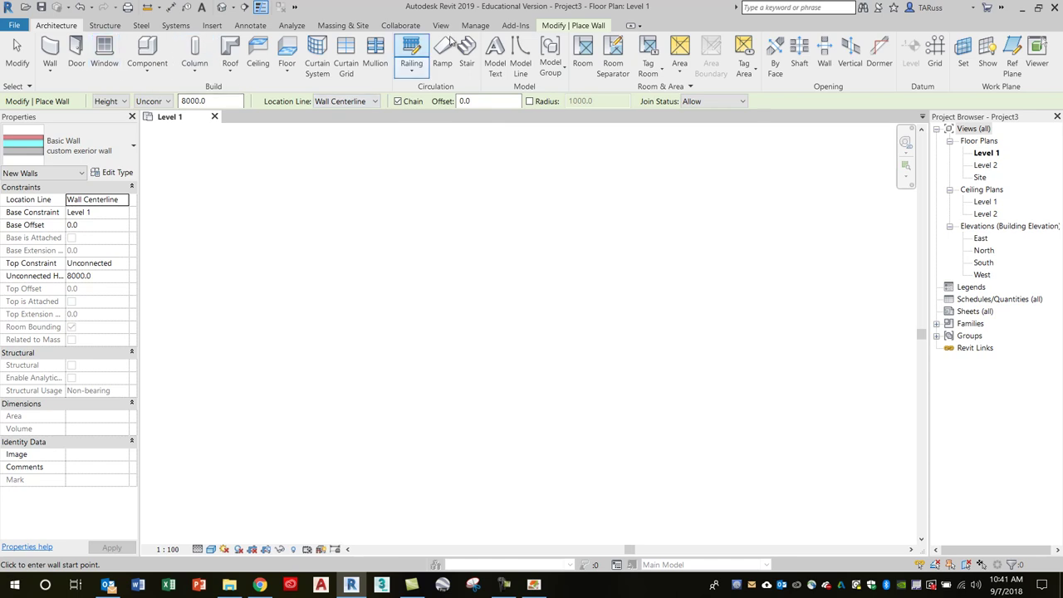
# - Draw a 2400 mm wall segment left to right on Level 1, then exit with Modify
pyautogui.click(565, 29)
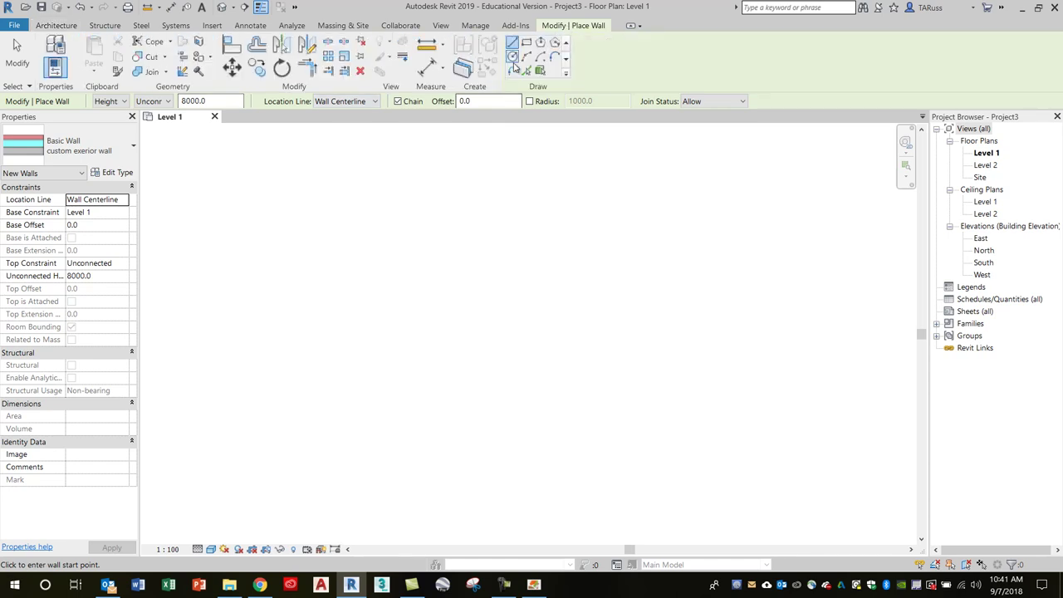
pyautogui.click(414, 256)
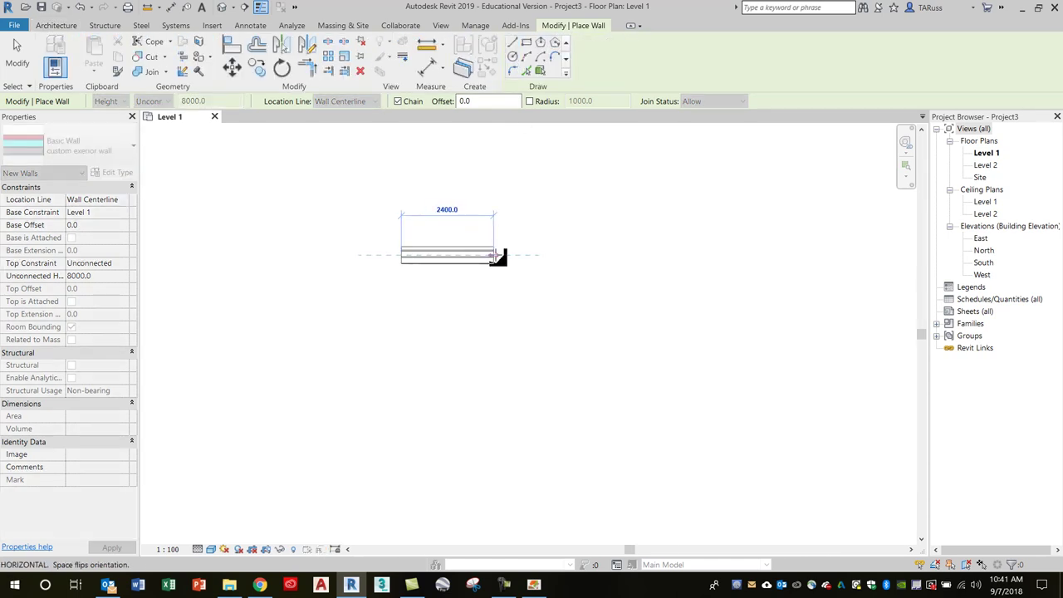
pyautogui.click(494, 255)
pyautogui.click(17, 45)
pyautogui.scroll(5, 437, 240)
pyautogui.scroll(1, 432, 253)
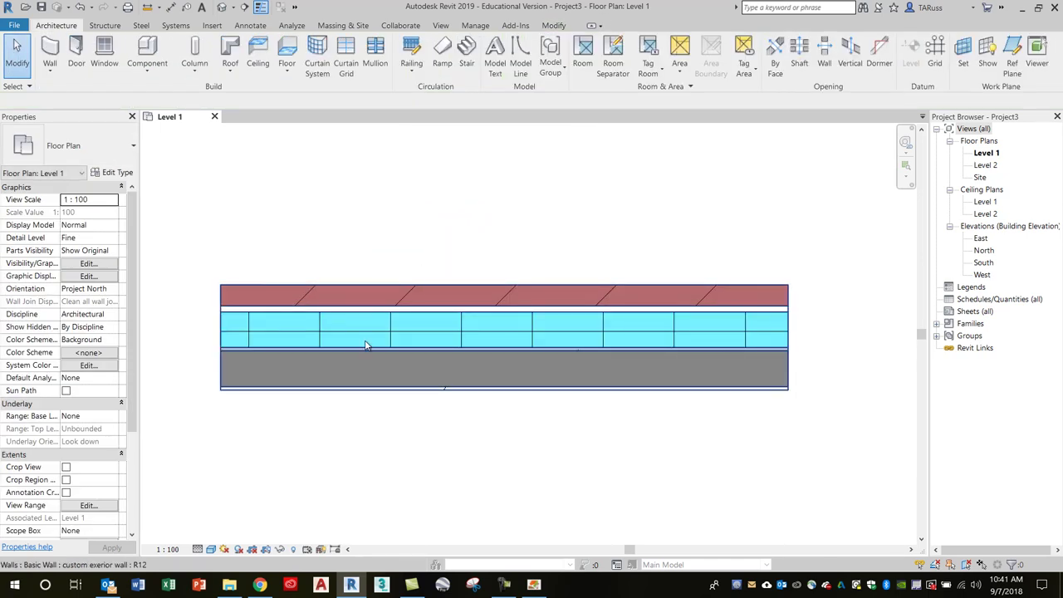
pyautogui.scroll(-4, 505, 265)
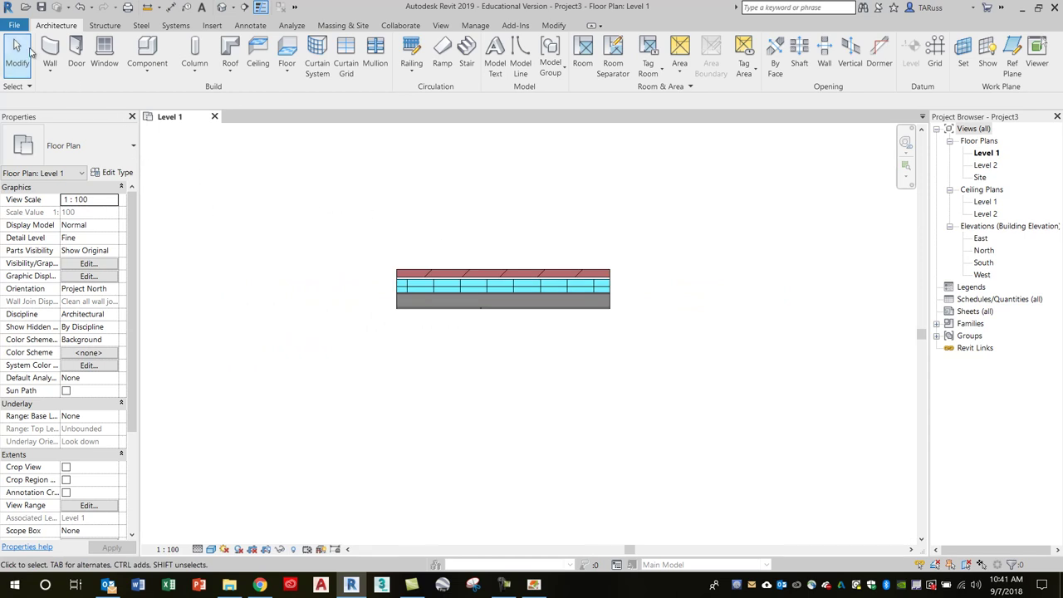
# - Draw a slanted Exterior - Brick on CMU wall above the custom wall
pyautogui.click(50, 52)
pyautogui.click(83, 148)
pyautogui.click(52, 289)
pyautogui.click(492, 193)
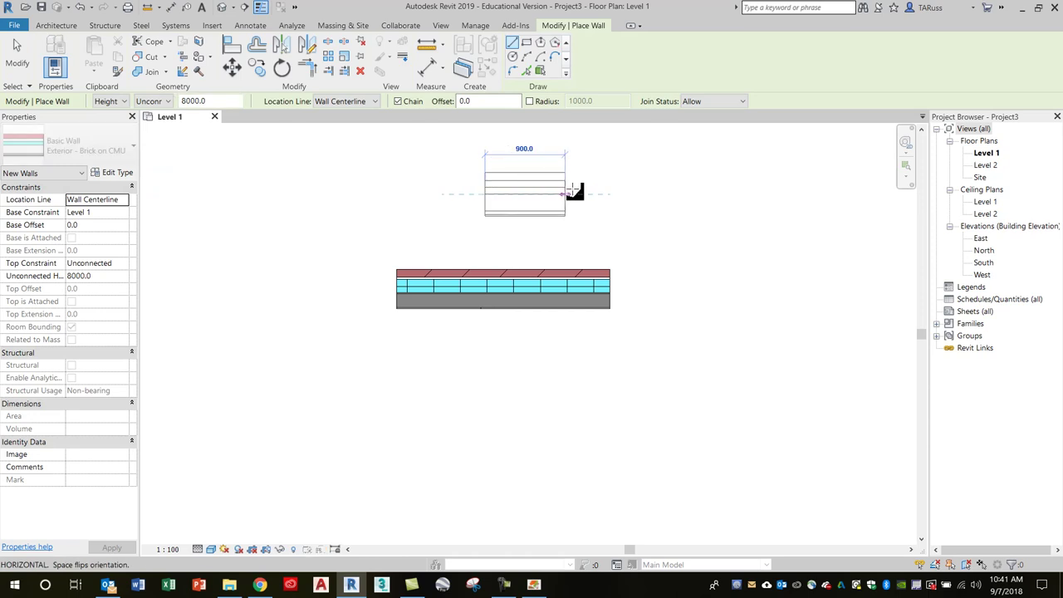
pyautogui.click(18, 54)
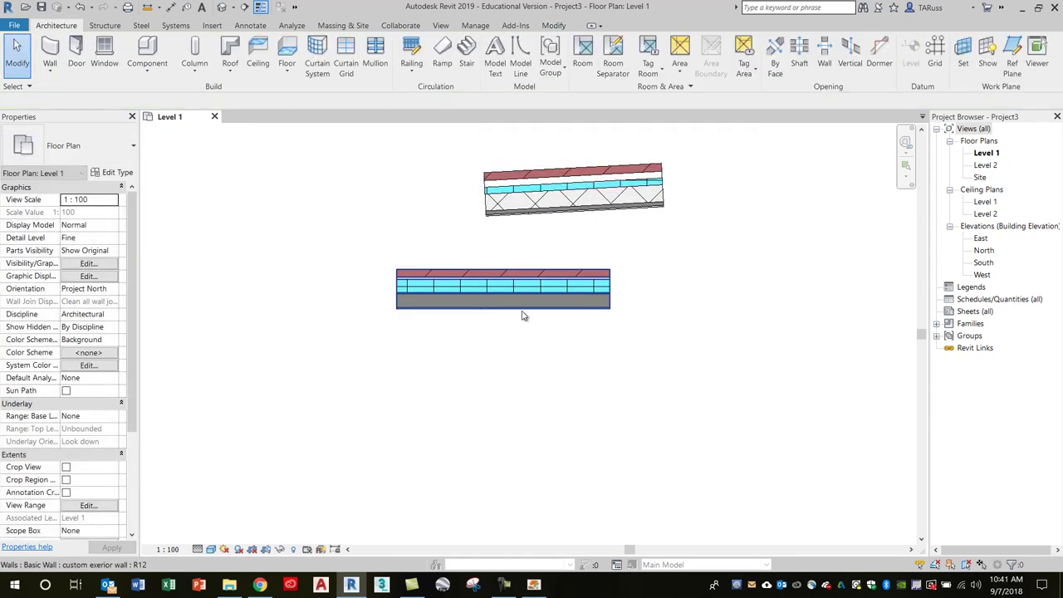
# - Select and deselect the lower wall, then start another wall and cancel it unplaced
pyautogui.click(514, 301)
pyautogui.click(274, 236)
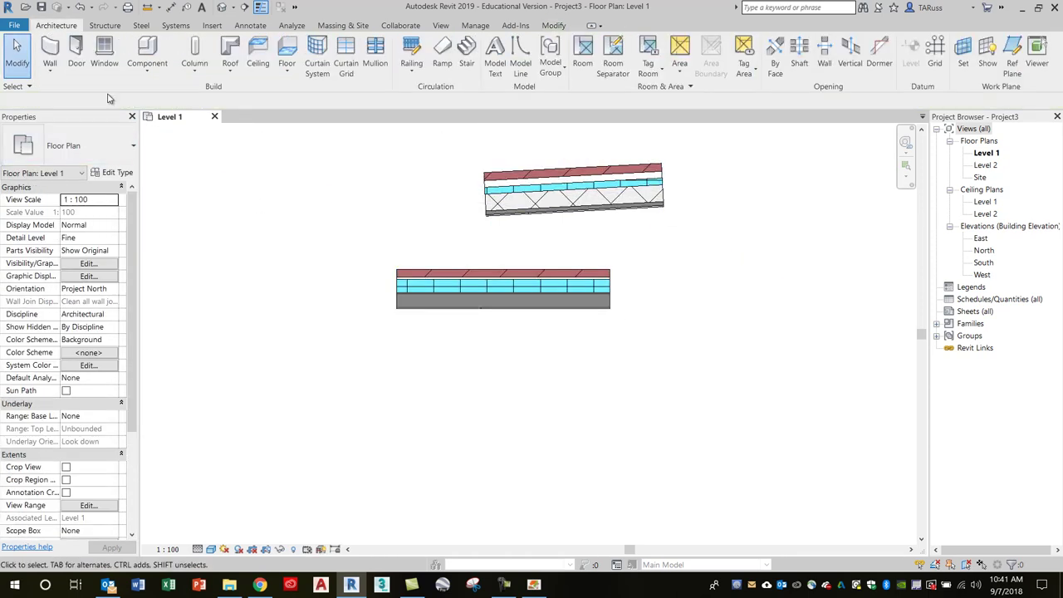
pyautogui.click(46, 51)
pyautogui.click(95, 149)
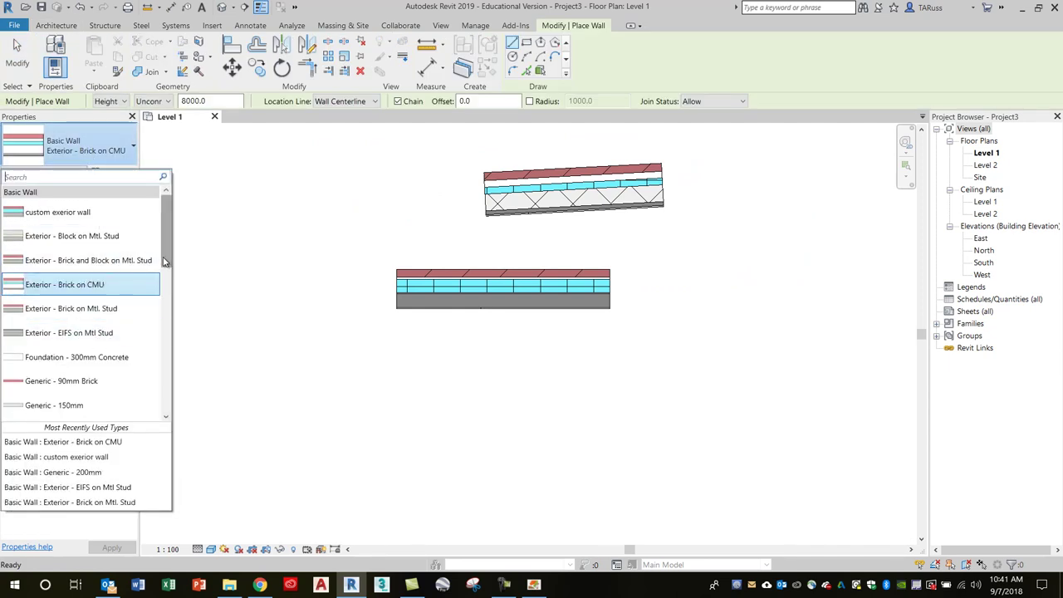
pyautogui.moveTo(75, 220)
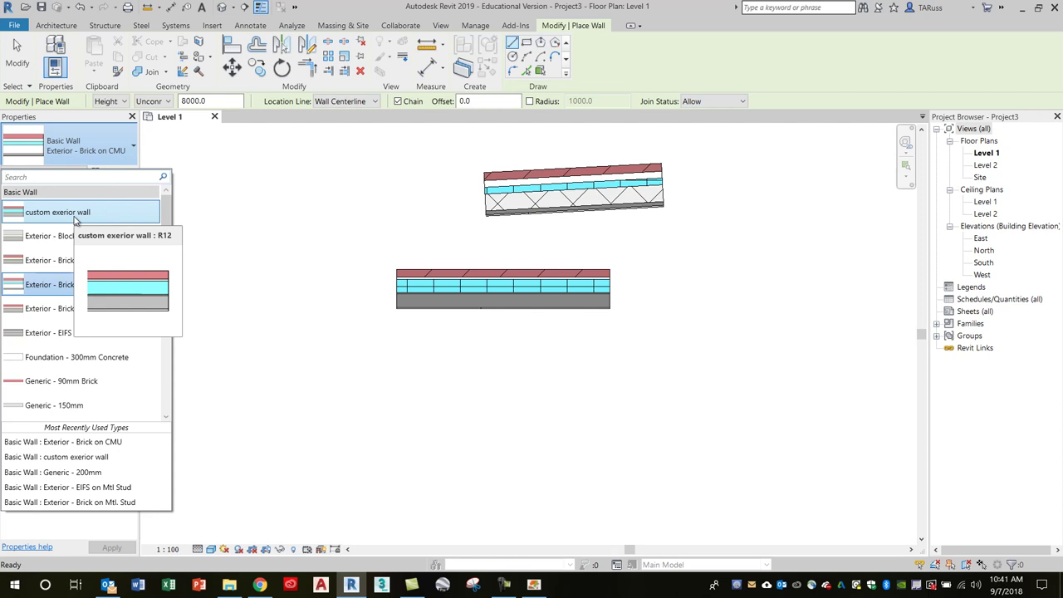
pyautogui.click(325, 290)
pyautogui.click(324, 278)
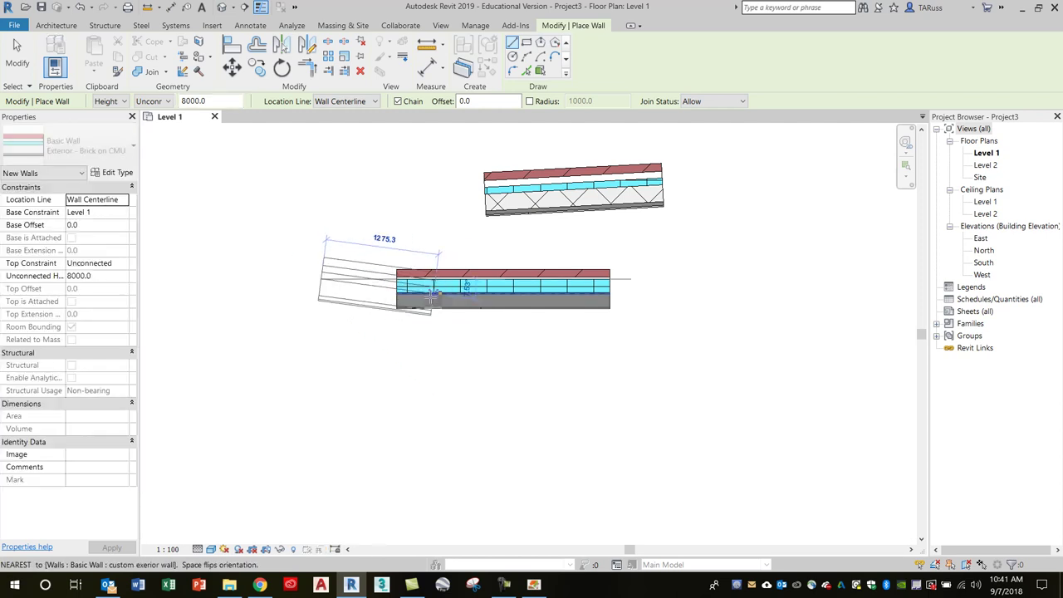
pyautogui.press('Escape')
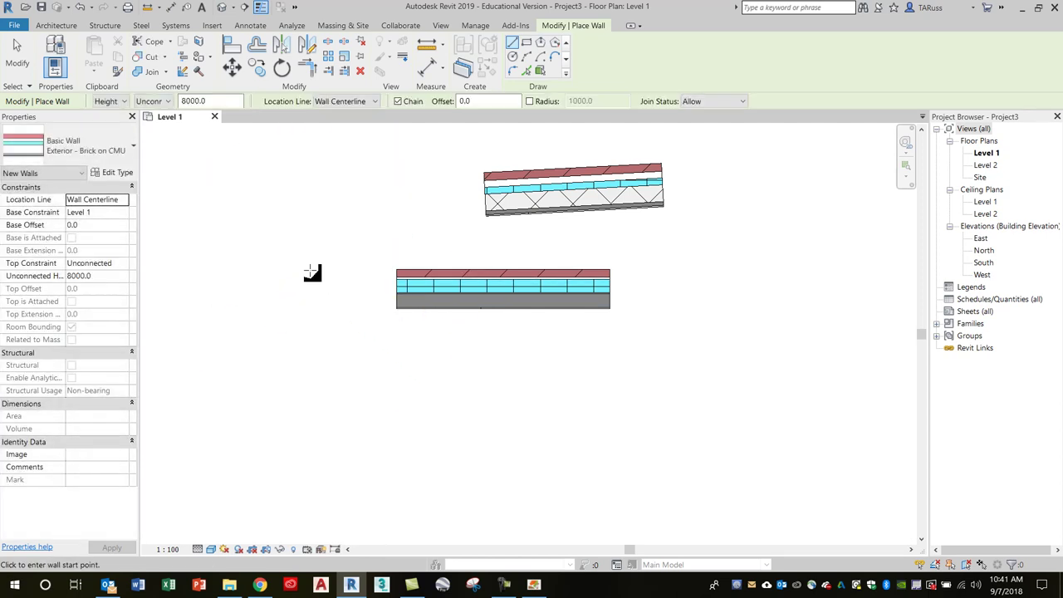
pyautogui.click(17, 55)
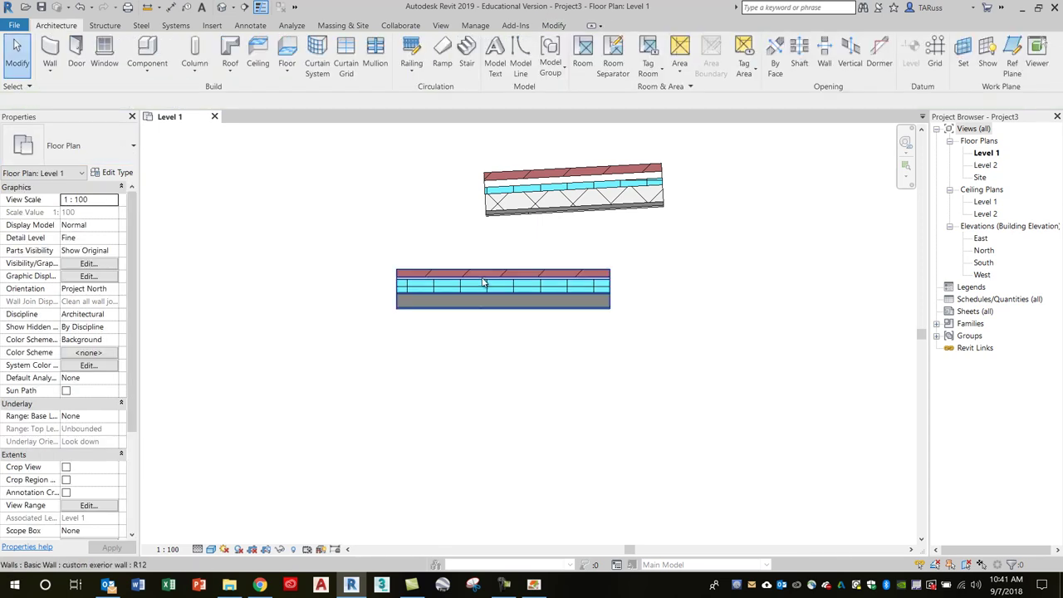
# - Select the lower wall and open its Properties type list to check it is the custom exterior wall
pyautogui.click(481, 282)
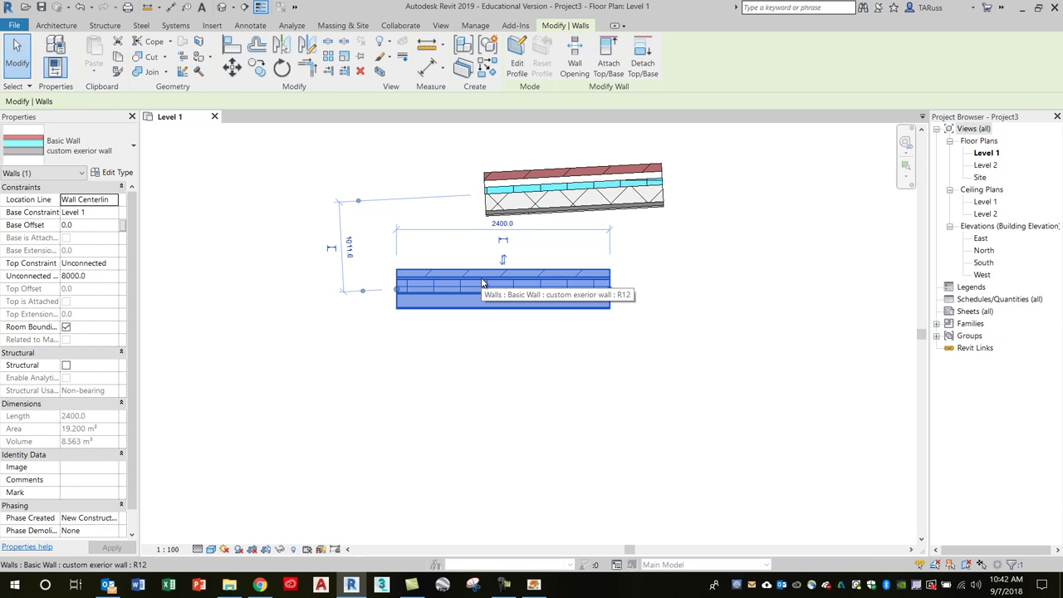
pyautogui.click(94, 158)
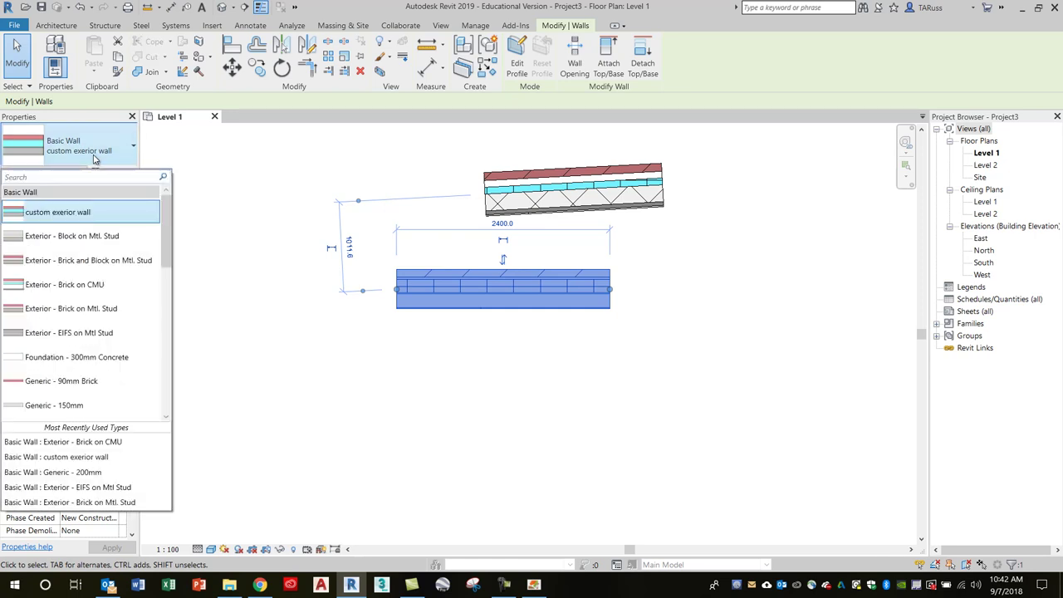